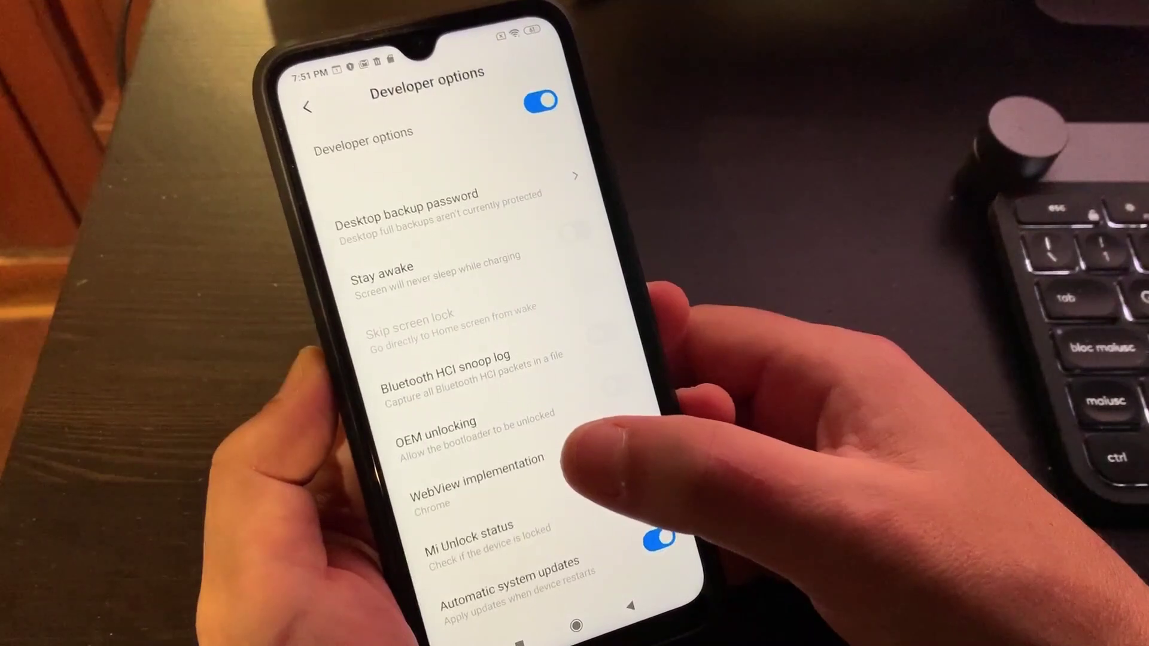
Step: Scroll through Developer options to check USB debugging, OEM unlocking and Mi Unlock status
{"action": "scroll", "coordinate": [503, 359], "scroll_direction": "down", "scroll_amount": 2}
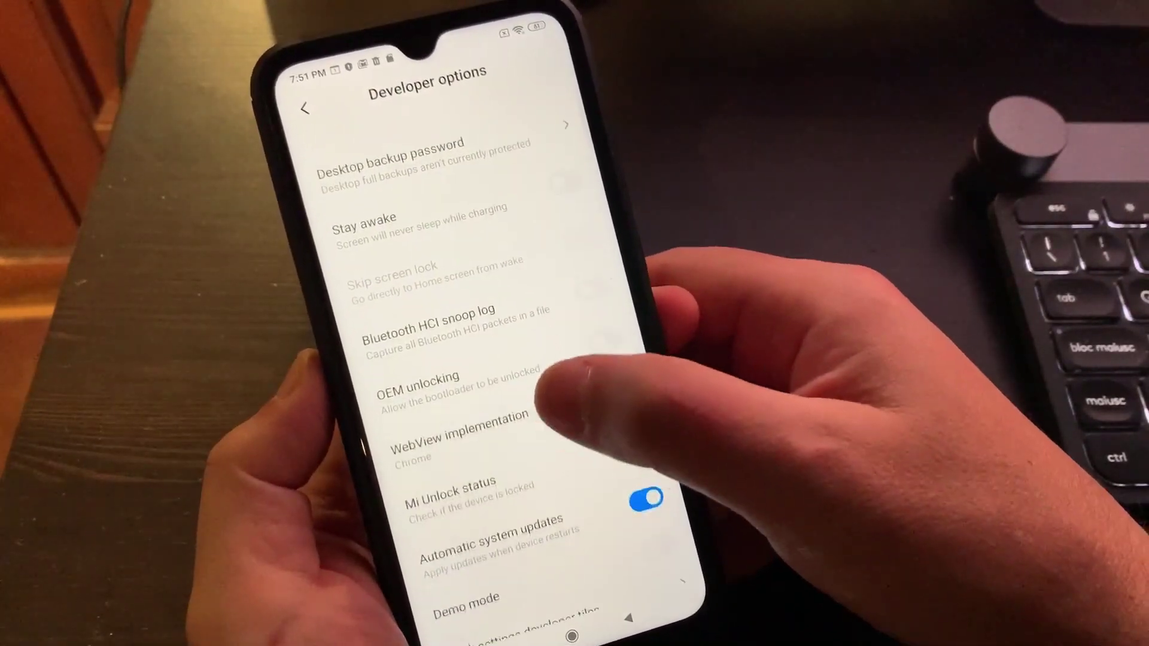
{"action": "scroll", "coordinate": [556, 413], "scroll_direction": "down", "scroll_amount": 5}
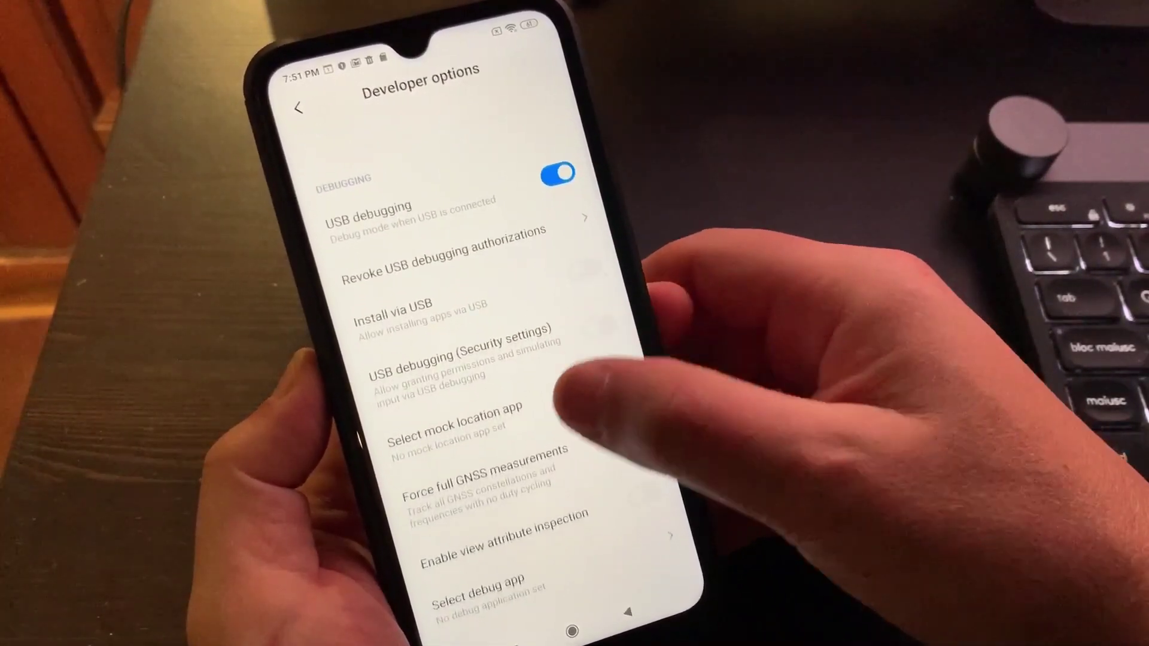
{"action": "scroll", "coordinate": [598, 455], "scroll_direction": "up", "scroll_amount": 1}
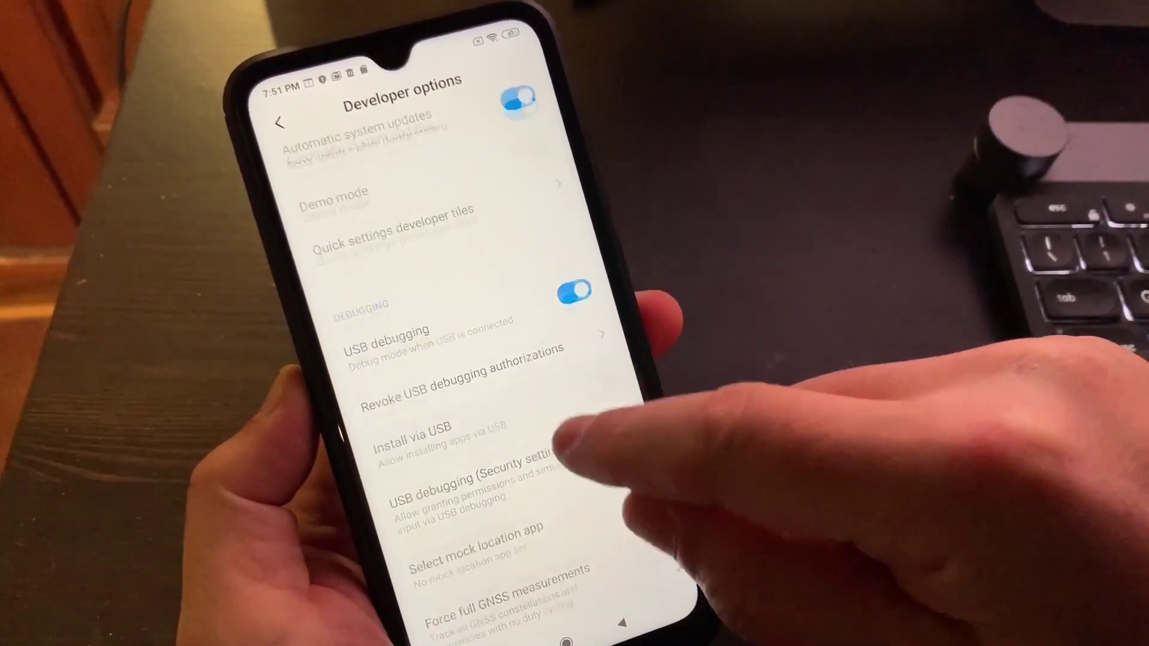
{"action": "scroll", "coordinate": [532, 443], "scroll_direction": "up", "scroll_amount": 5}
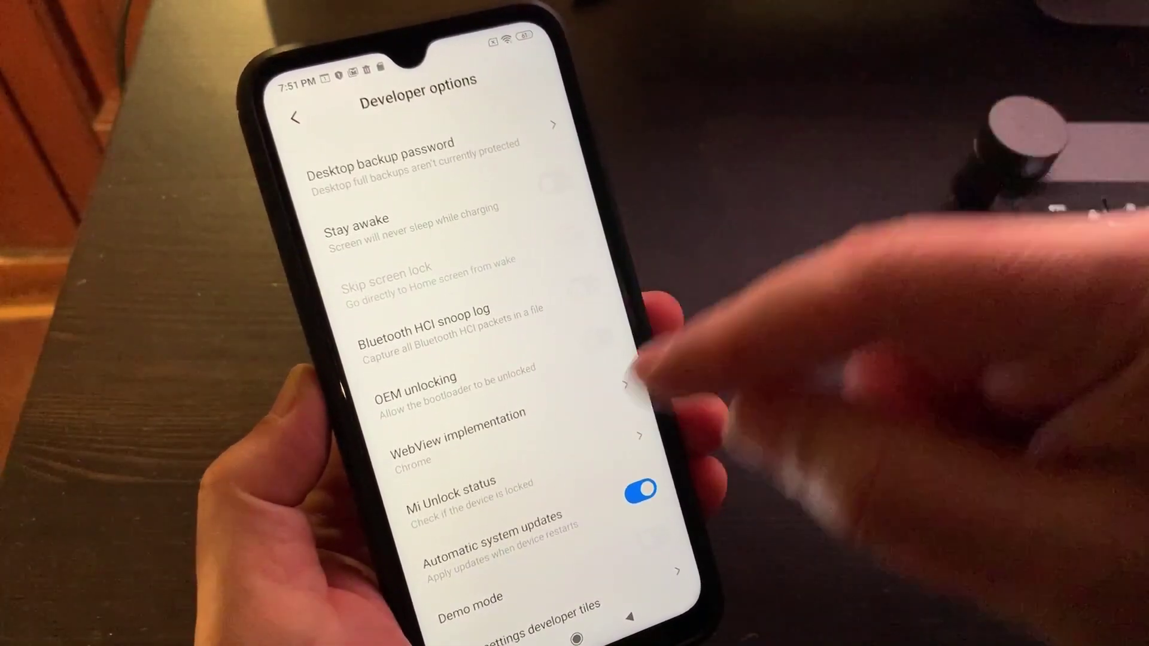
{"action": "scroll", "coordinate": [509, 389], "scroll_direction": "down", "scroll_amount": 2}
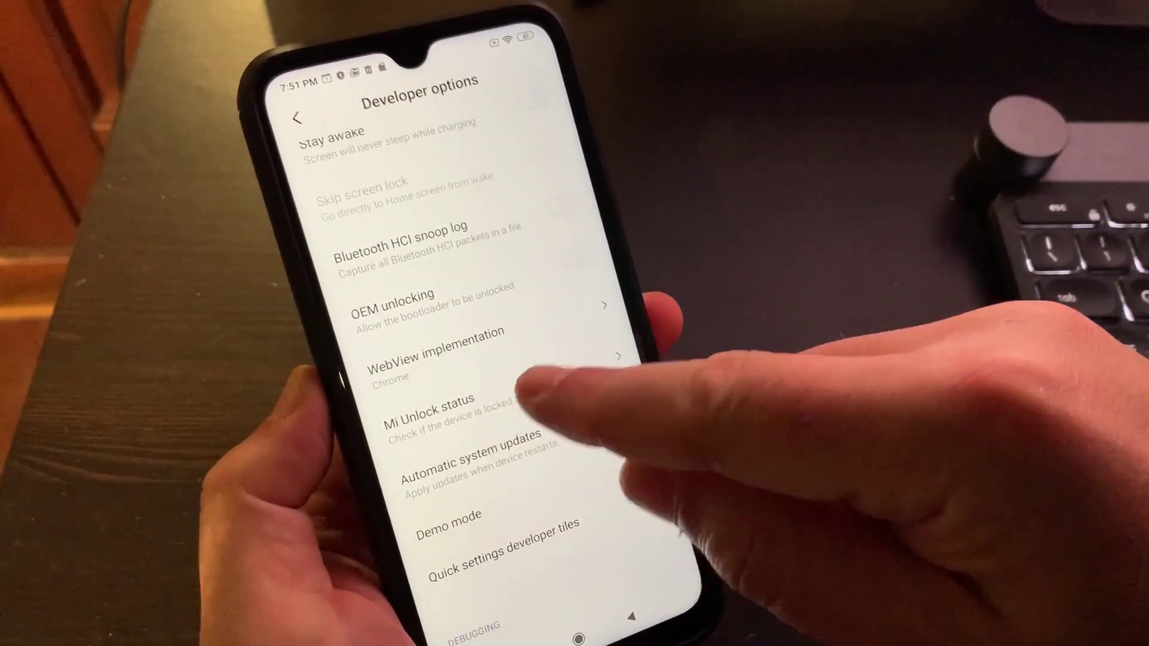
{"action": "scroll", "coordinate": [466, 358], "scroll_direction": "up", "scroll_amount": 2}
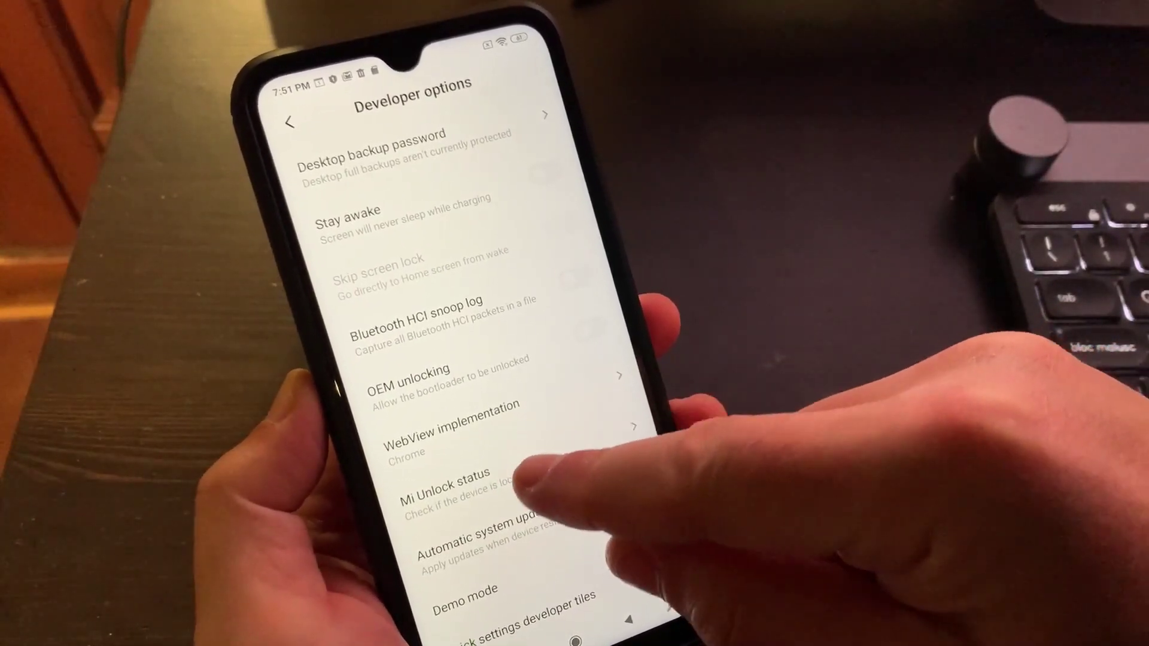
Step: Enable OEM unlocking, then open Mi Unlock status and agree to its permissions request
{"action": "left_click", "coordinate": [586, 330]}
{"action": "left_click", "coordinate": [610, 378]}
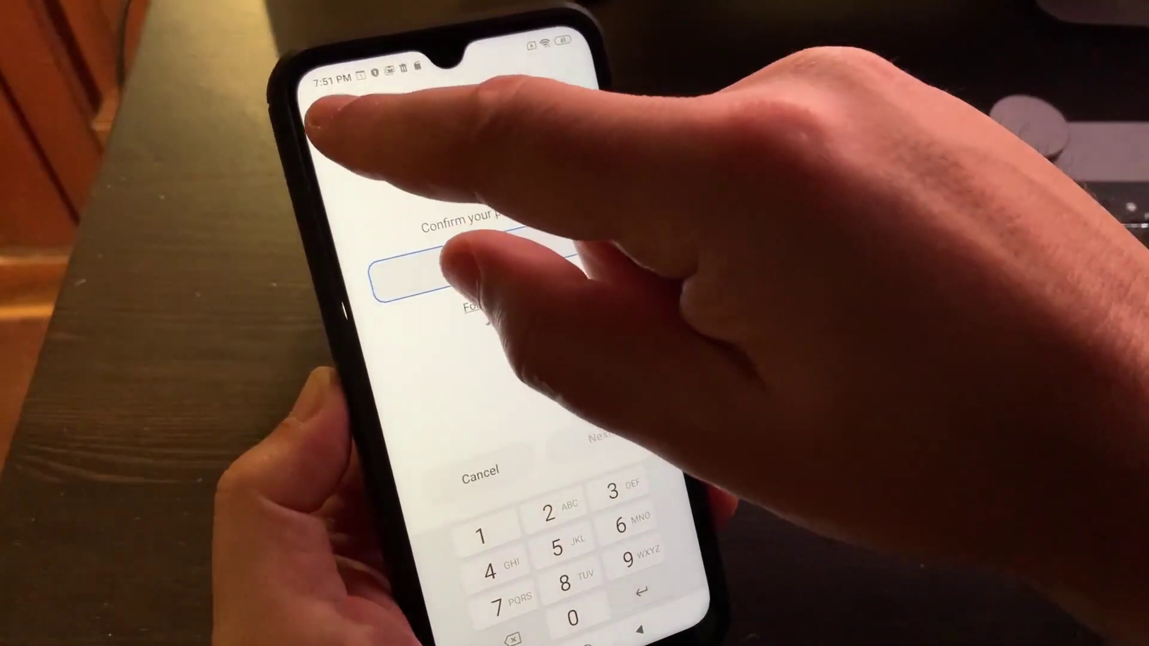
{"action": "left_click", "coordinate": [295, 122]}
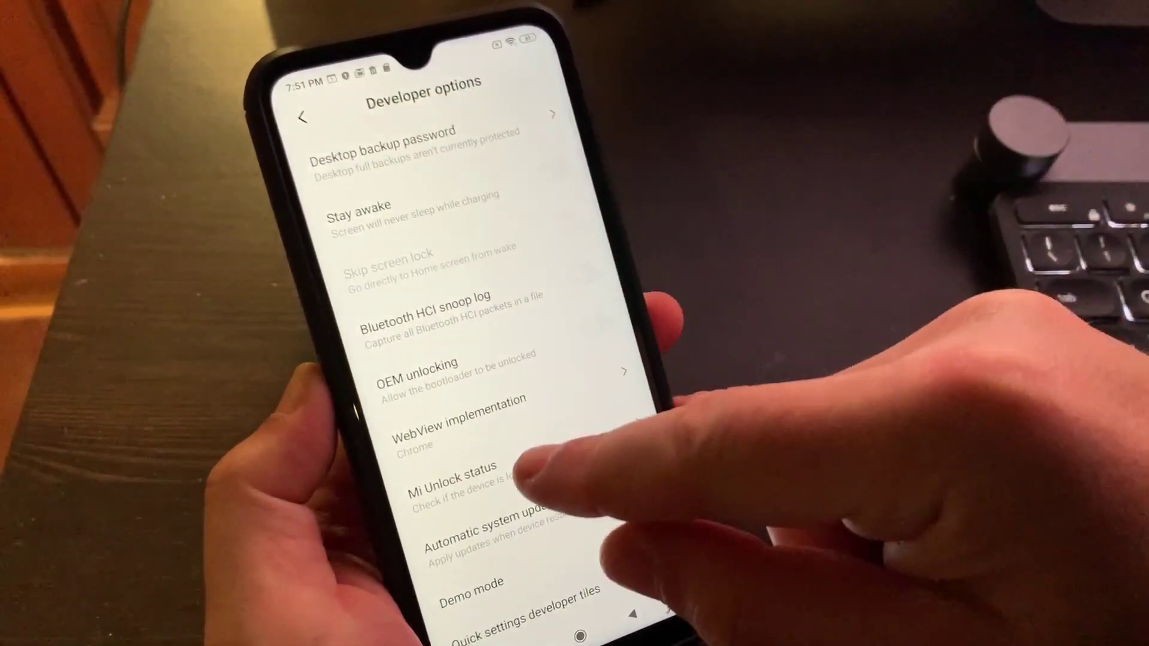
{"action": "left_click", "coordinate": [467, 494]}
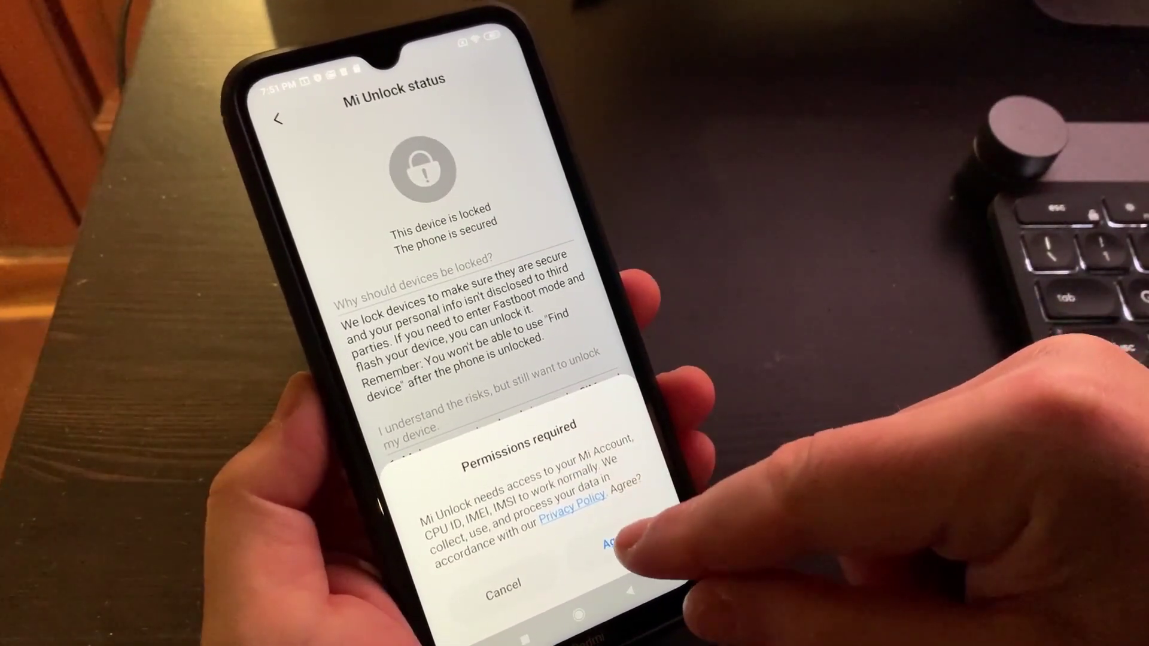
{"action": "left_click", "coordinate": [616, 538]}
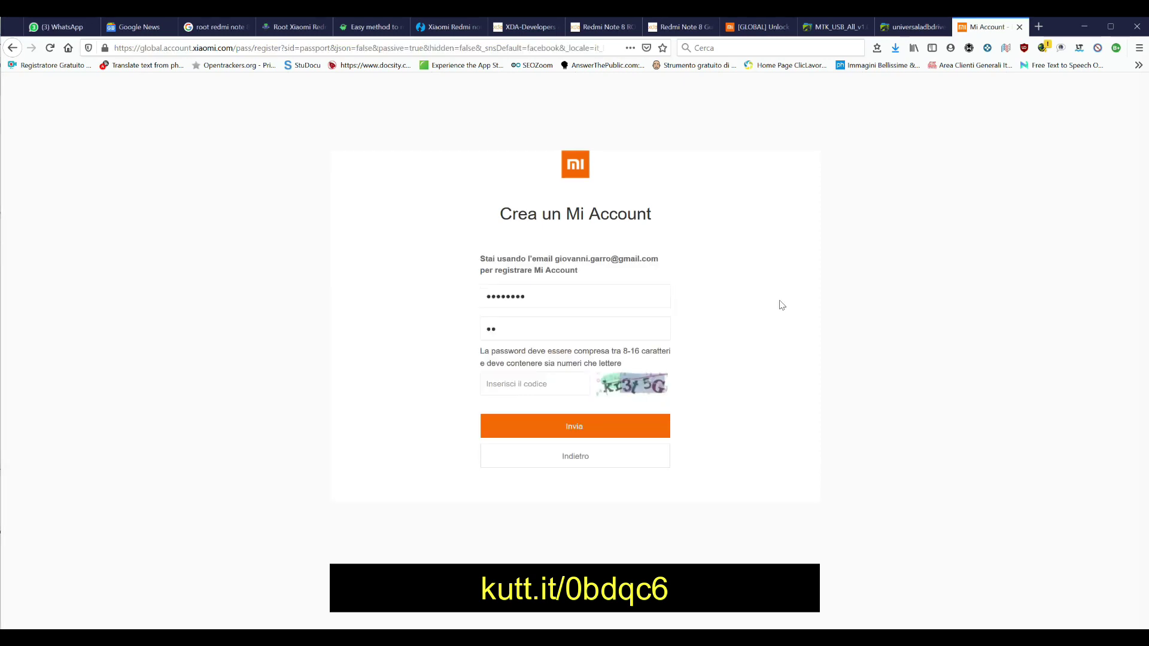
Step: Enter the account password and the captcha code on the Crea un Mi Account form
{"action": "type", "text": "******"}
{"action": "left_click", "coordinate": [520, 389]}
{"action": "type", "text": "kr3t"}
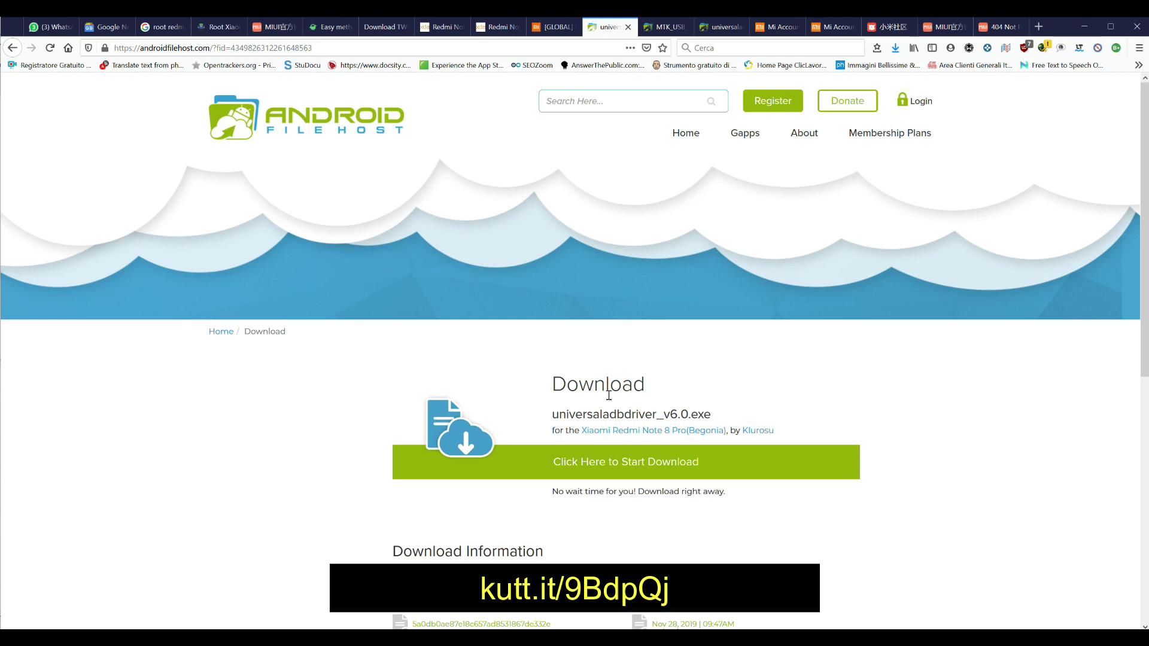
Step: Download universaladbdriver_v6.0.exe and MTK_USB_All_v1.0.8.exe from AndroidFileHost
{"action": "left_click", "coordinate": [648, 470]}
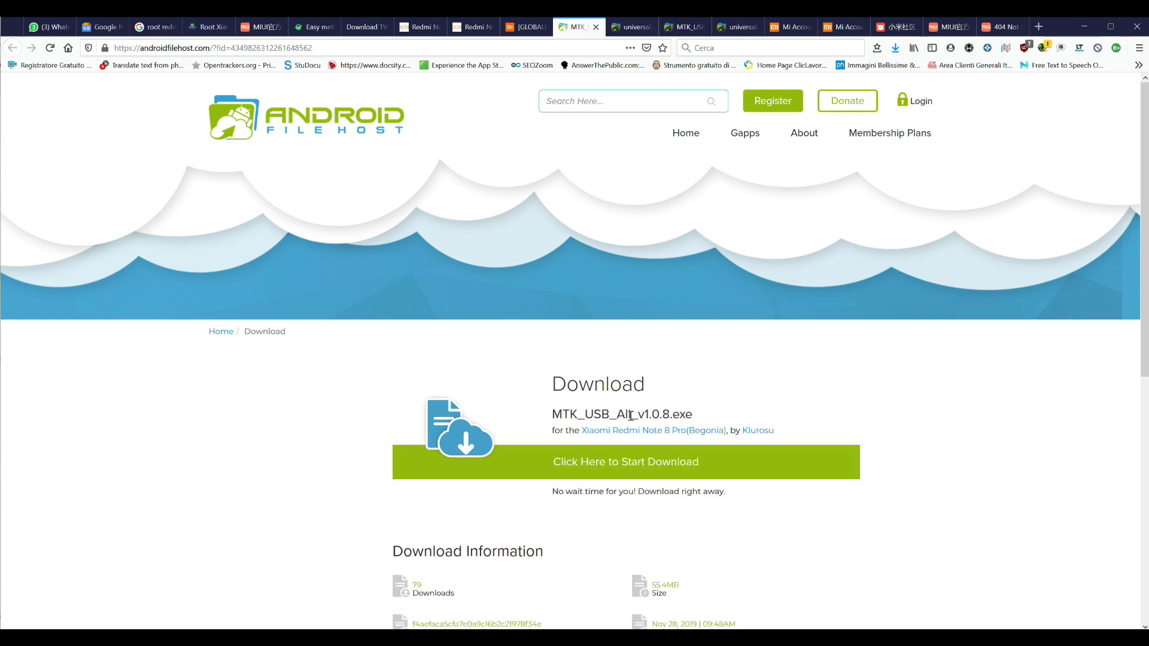
{"action": "left_click", "coordinate": [628, 467]}
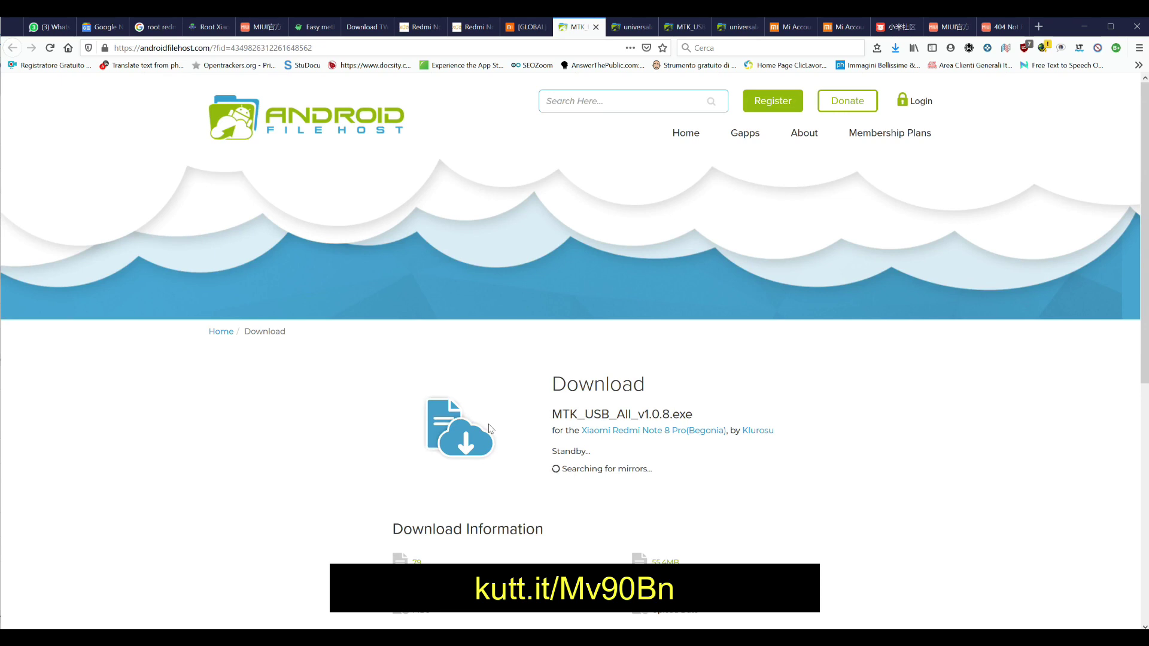
{"action": "scroll", "coordinate": [630, 377], "scroll_direction": "down", "scroll_amount": 3}
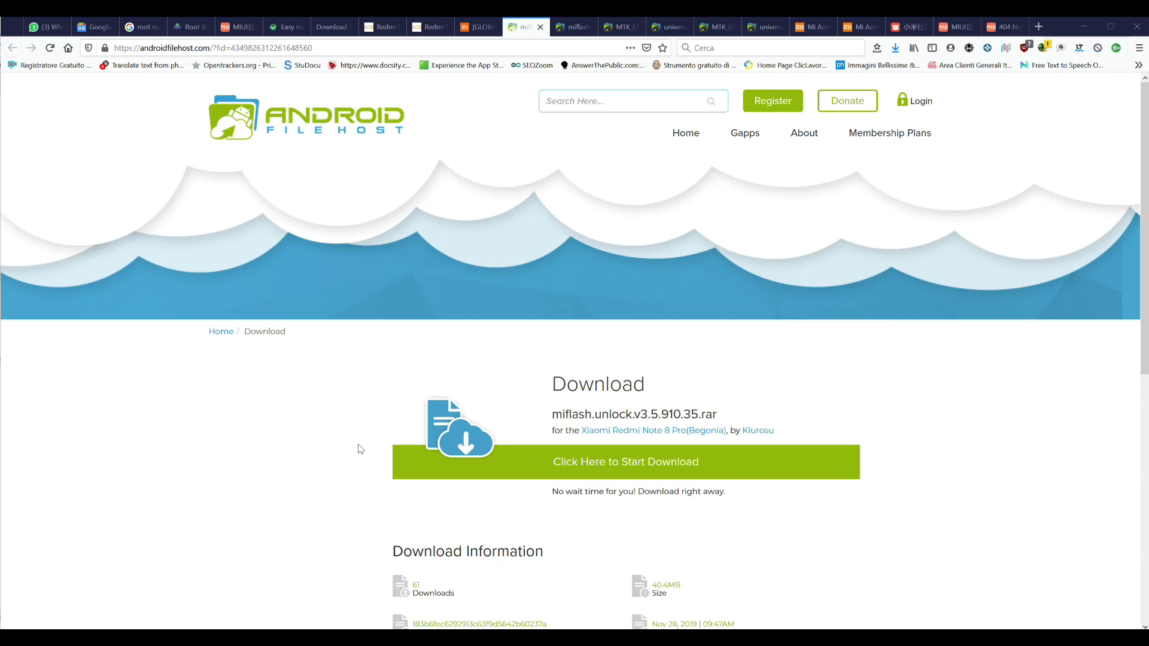
Step: Download miflash.unlock.v3.5.910.35.rar from the primary mirror, then switch to the downloads folder
{"action": "left_click", "coordinate": [419, 461]}
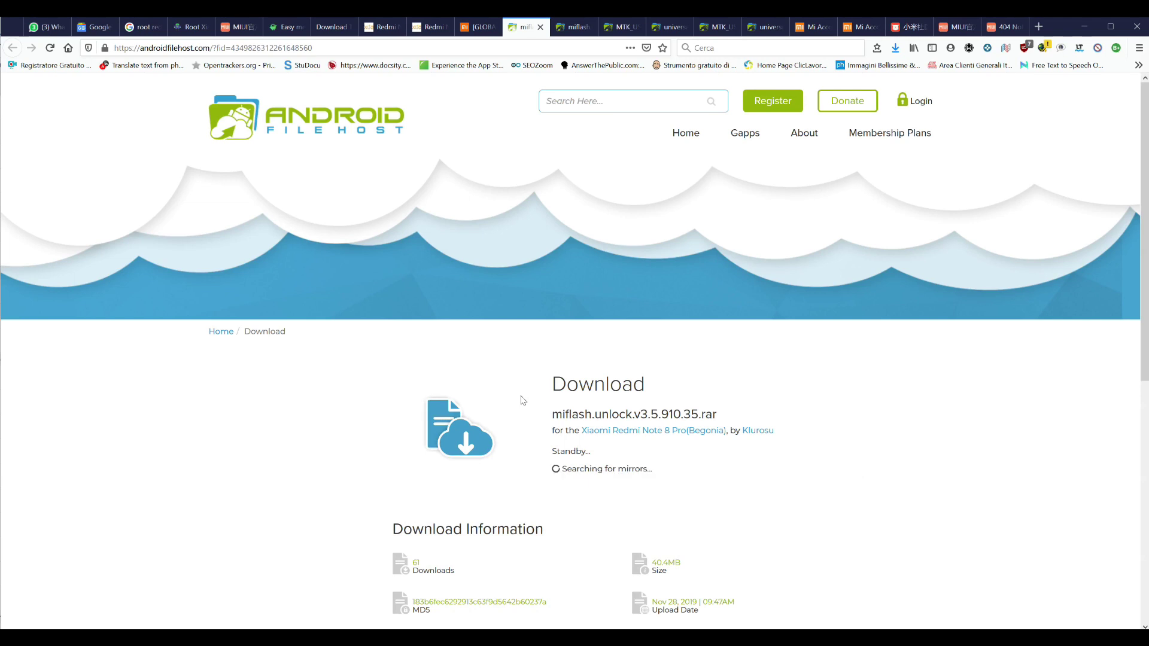
{"action": "scroll", "coordinate": [523, 400], "scroll_direction": "down", "scroll_amount": 2}
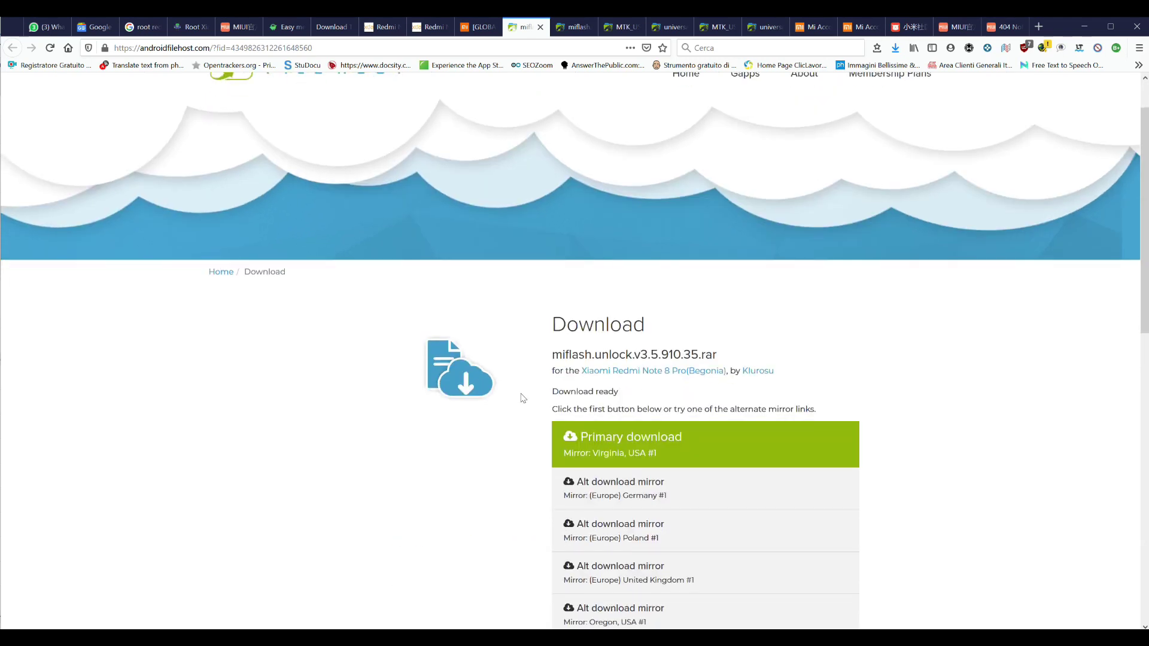
{"action": "left_click", "coordinate": [636, 439]}
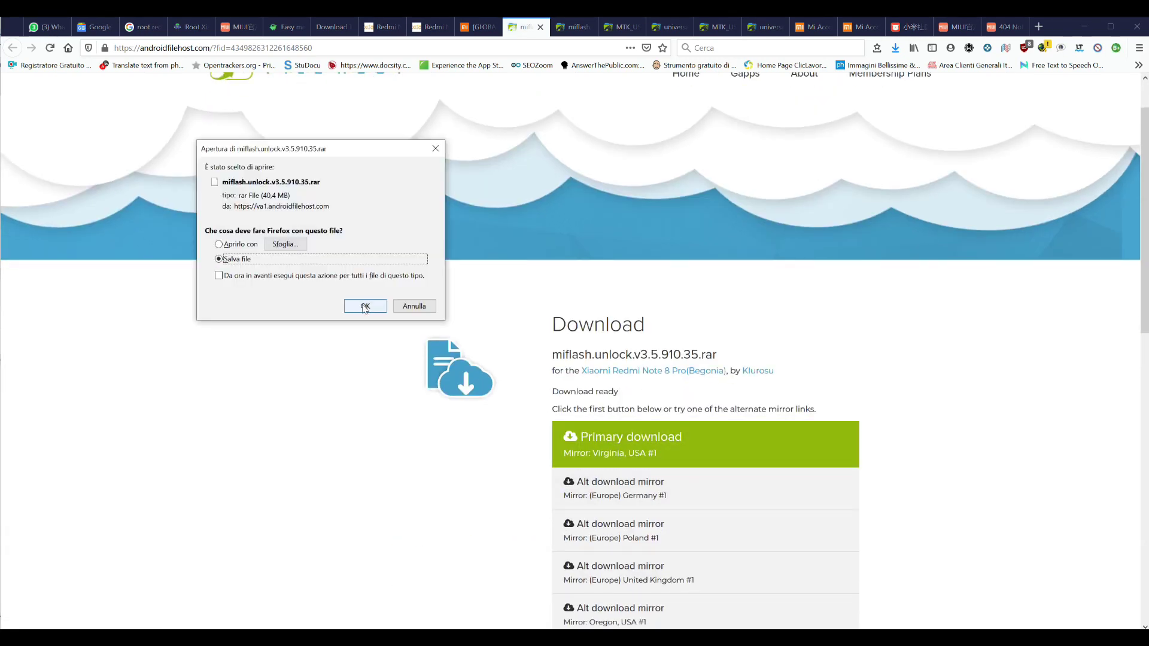
{"action": "left_click", "coordinate": [365, 308]}
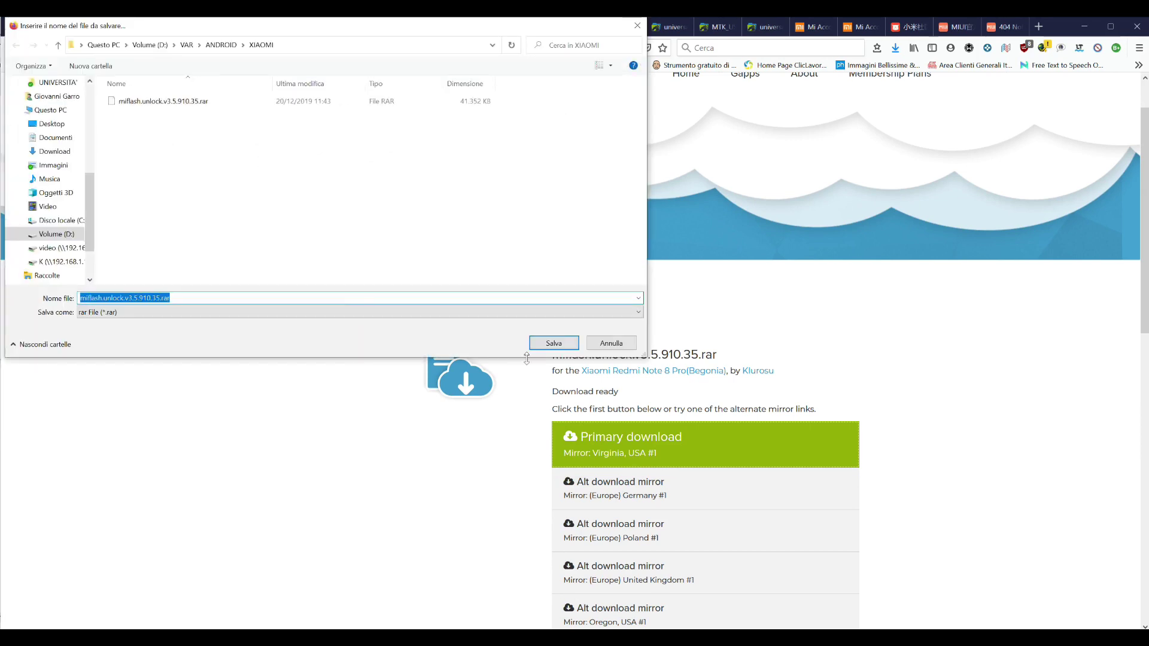
{"action": "left_click", "coordinate": [622, 347]}
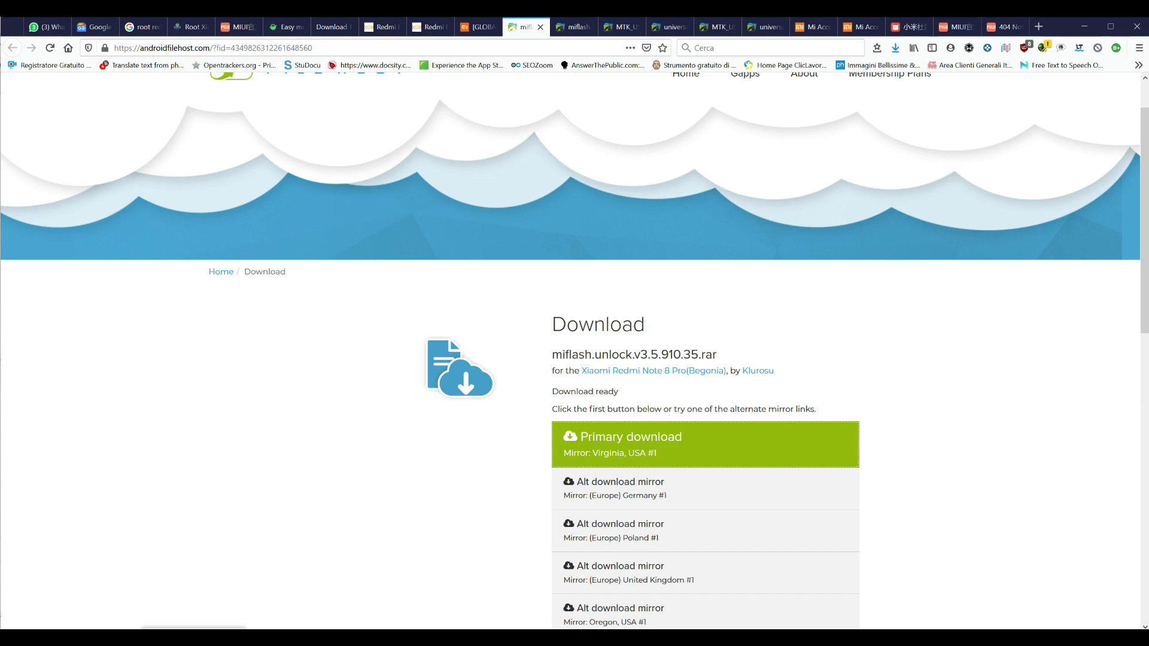
{"action": "key", "text": "alt+Tab"}
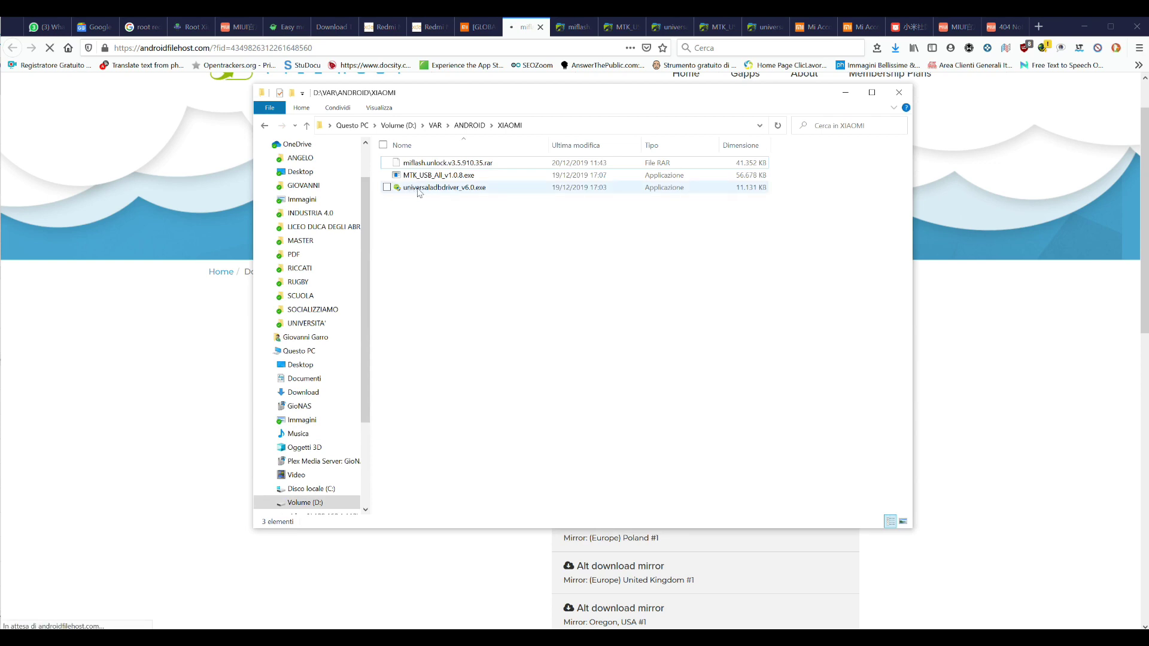
Step: Run the universaladbdriver_v6.0.exe installer from File Explorer
{"action": "mouse_move", "coordinate": [451, 192]}
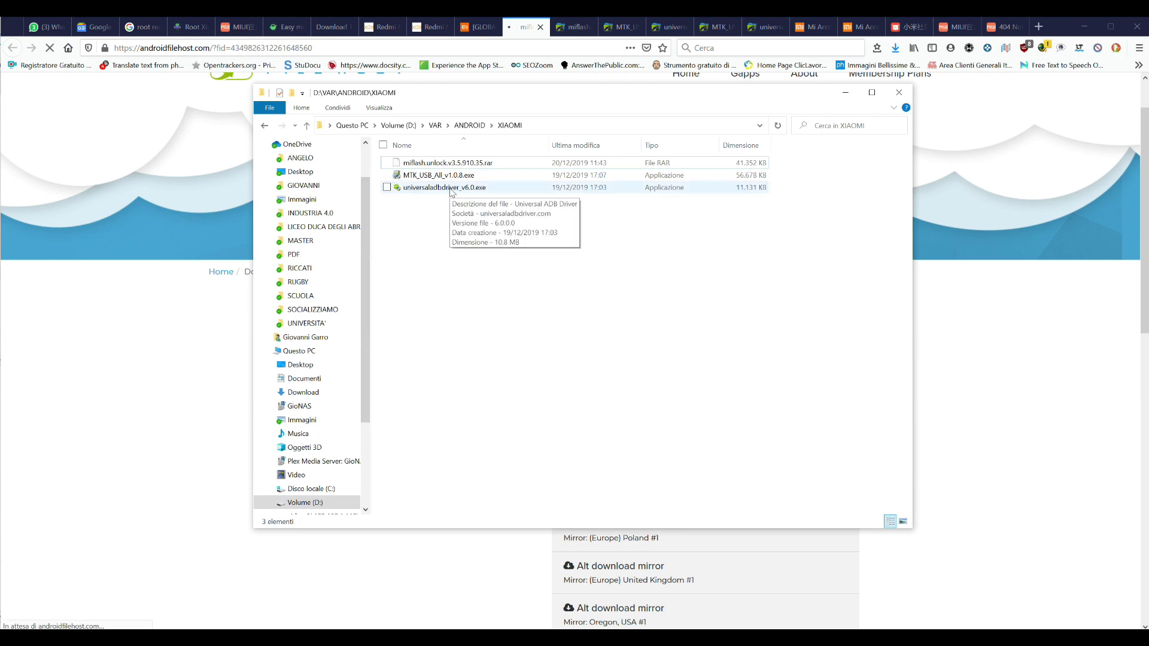
{"action": "double_click", "coordinate": [399, 189]}
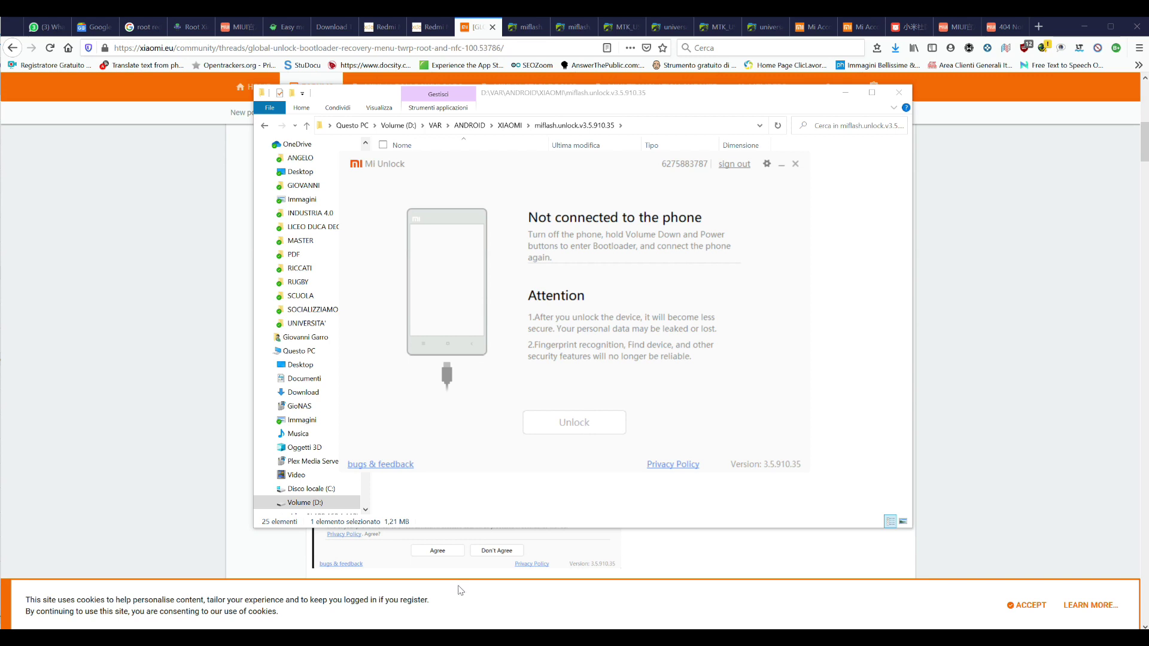
Step: Minimize Firefox and try unlocking the bootloader past both warnings; it demands a 168-hour wait
{"action": "left_click", "coordinate": [470, 629]}
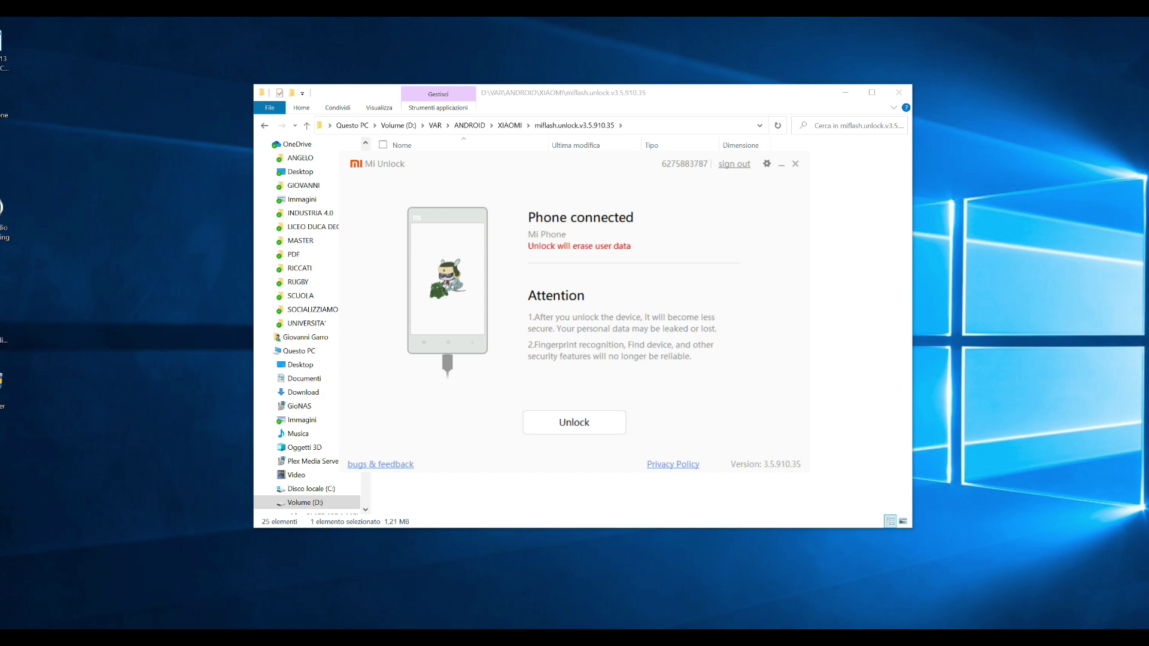
{"action": "left_click", "coordinate": [575, 430]}
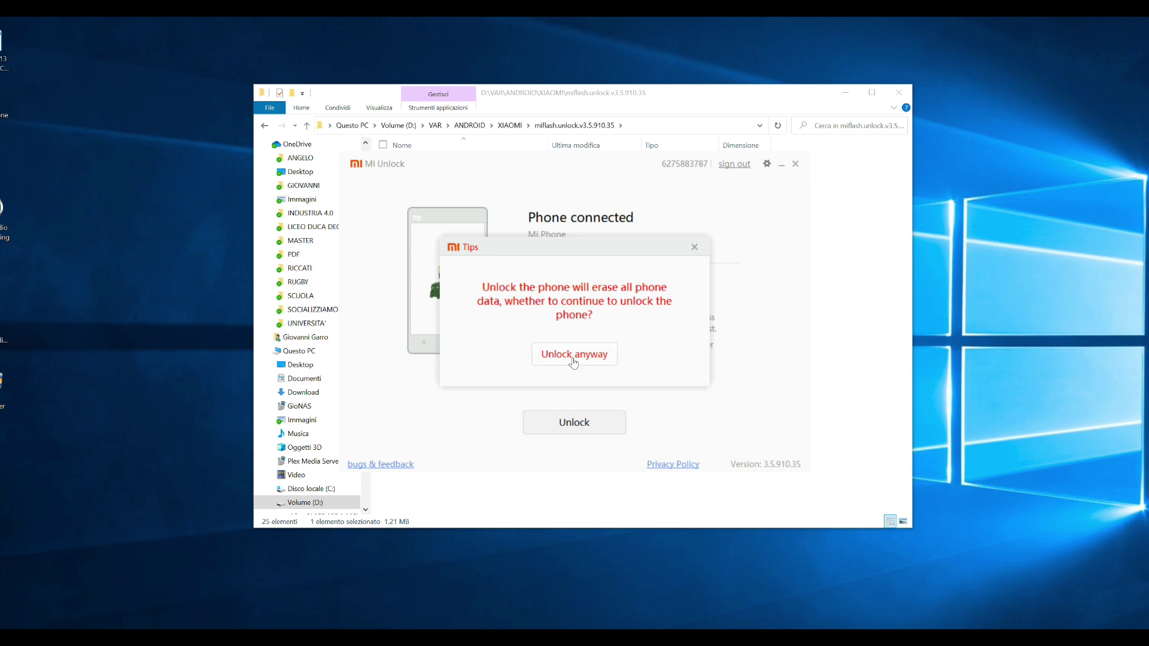
{"action": "left_click", "coordinate": [573, 361]}
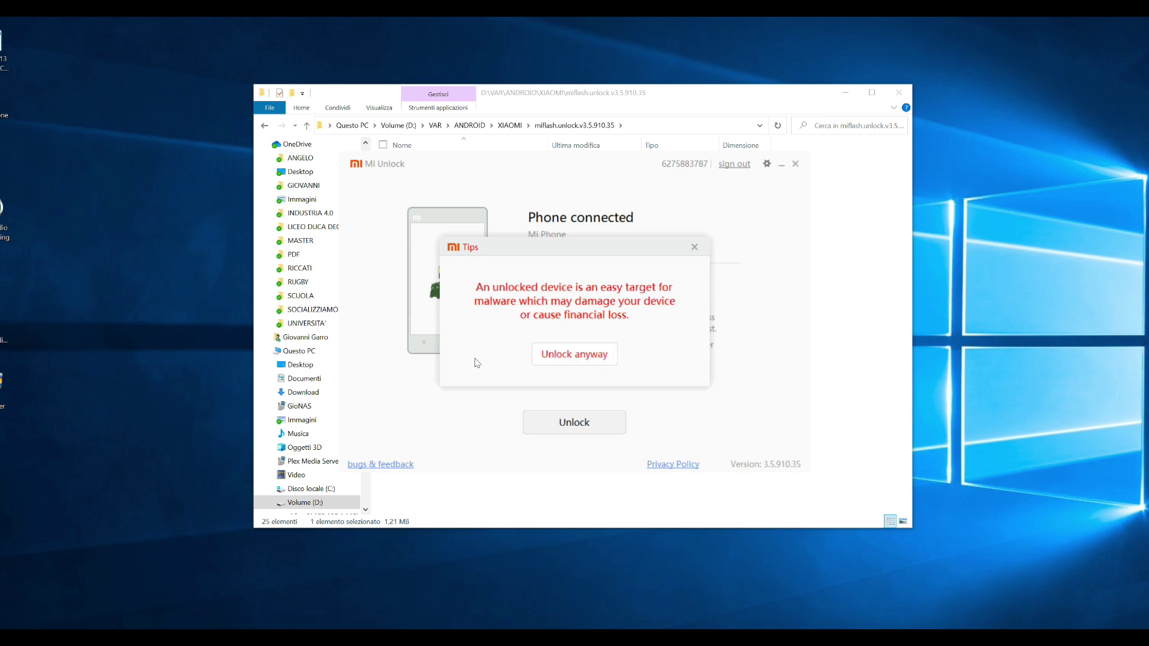
{"action": "left_click", "coordinate": [580, 359]}
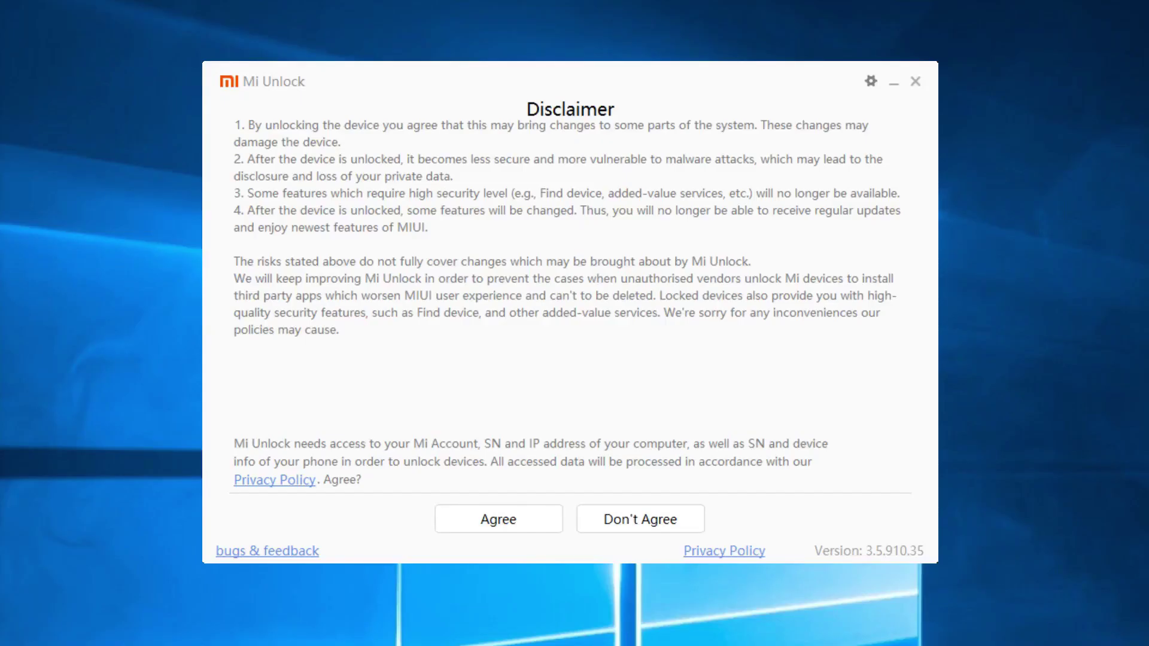
Step: Agree to the disclaimer, sign in, and unlock the bootloader past the data-erase and malware warnings
{"action": "left_click", "coordinate": [495, 526]}
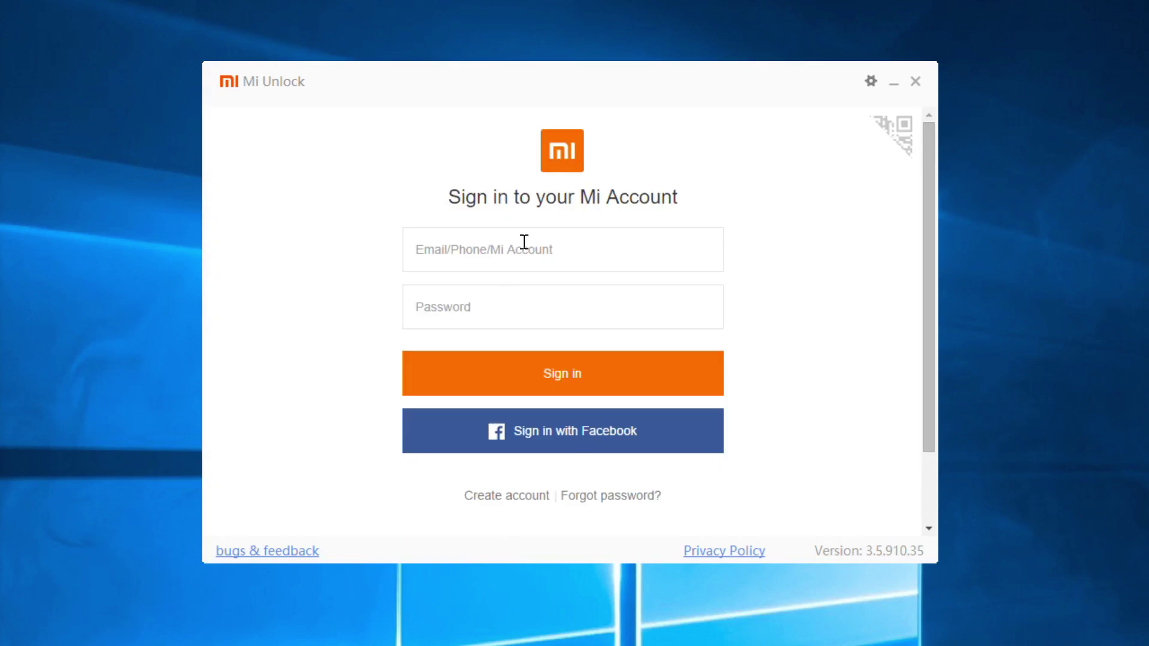
{"action": "left_click", "coordinate": [564, 385]}
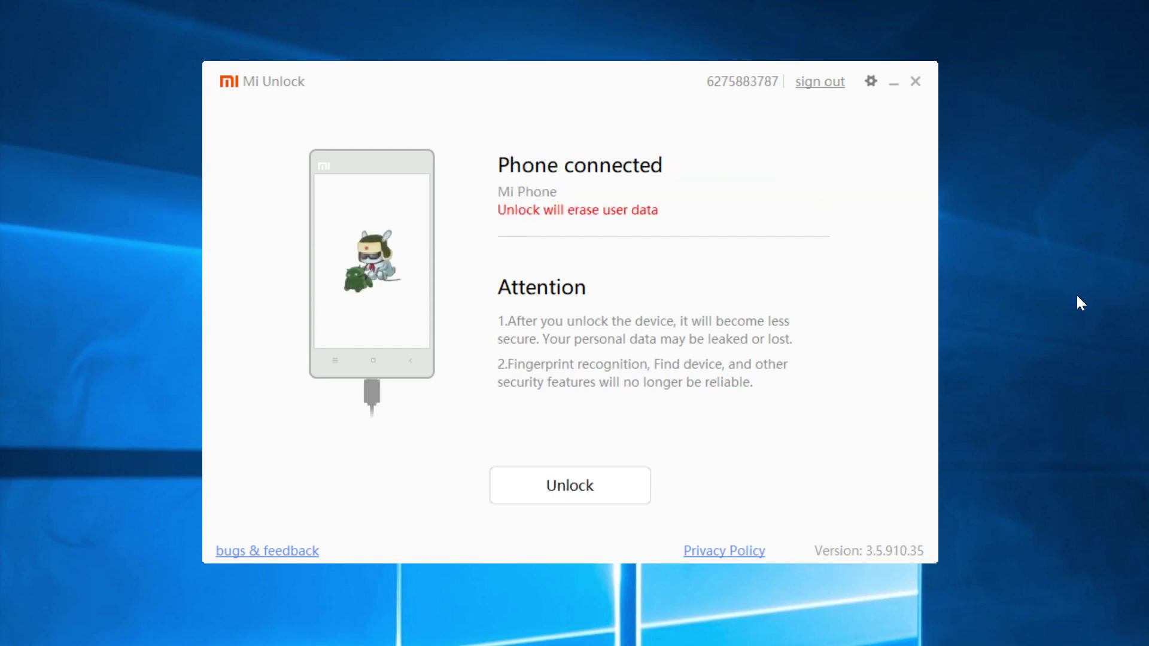
{"action": "left_click", "coordinate": [570, 490]}
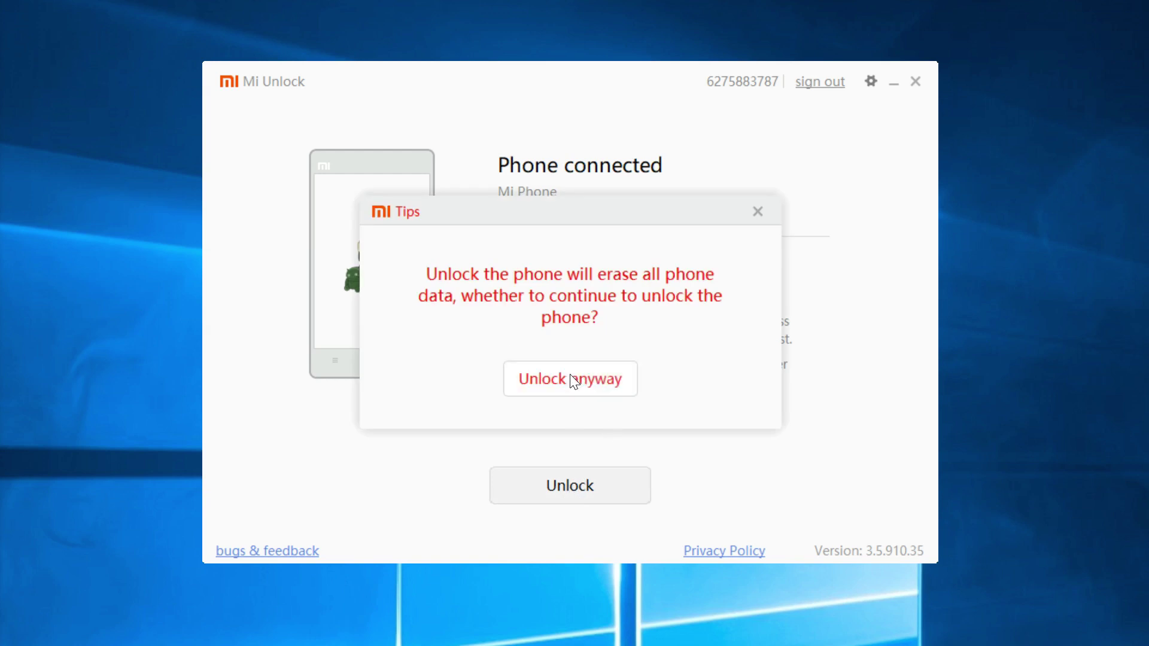
{"action": "left_click", "coordinate": [571, 380]}
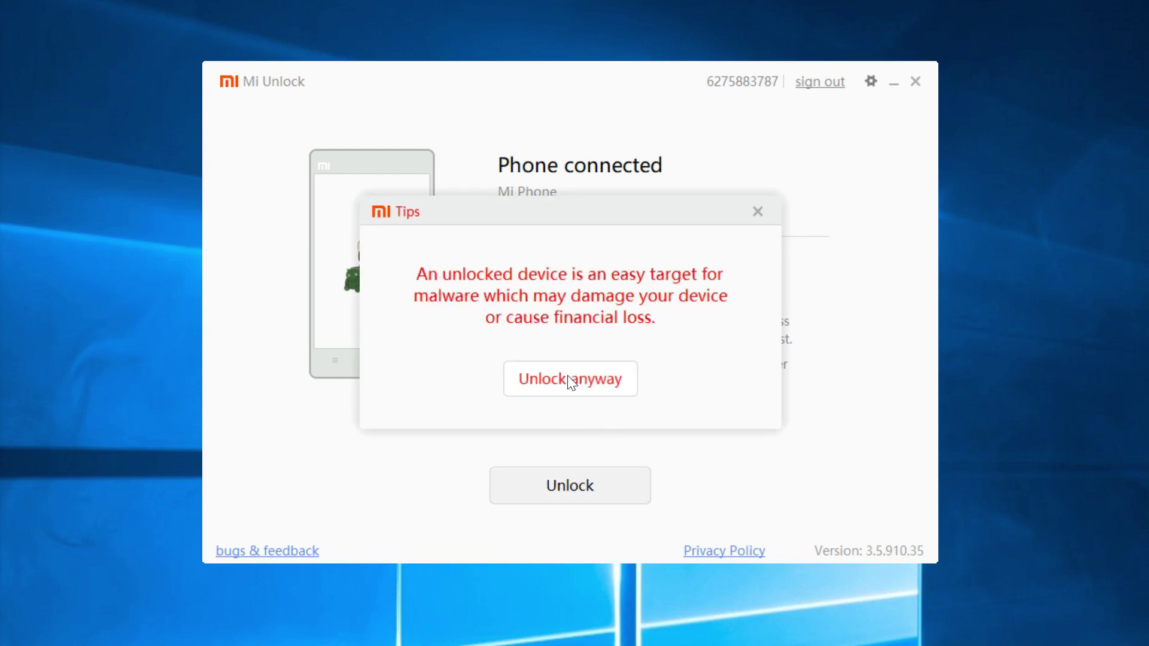
{"action": "left_click", "coordinate": [572, 381]}
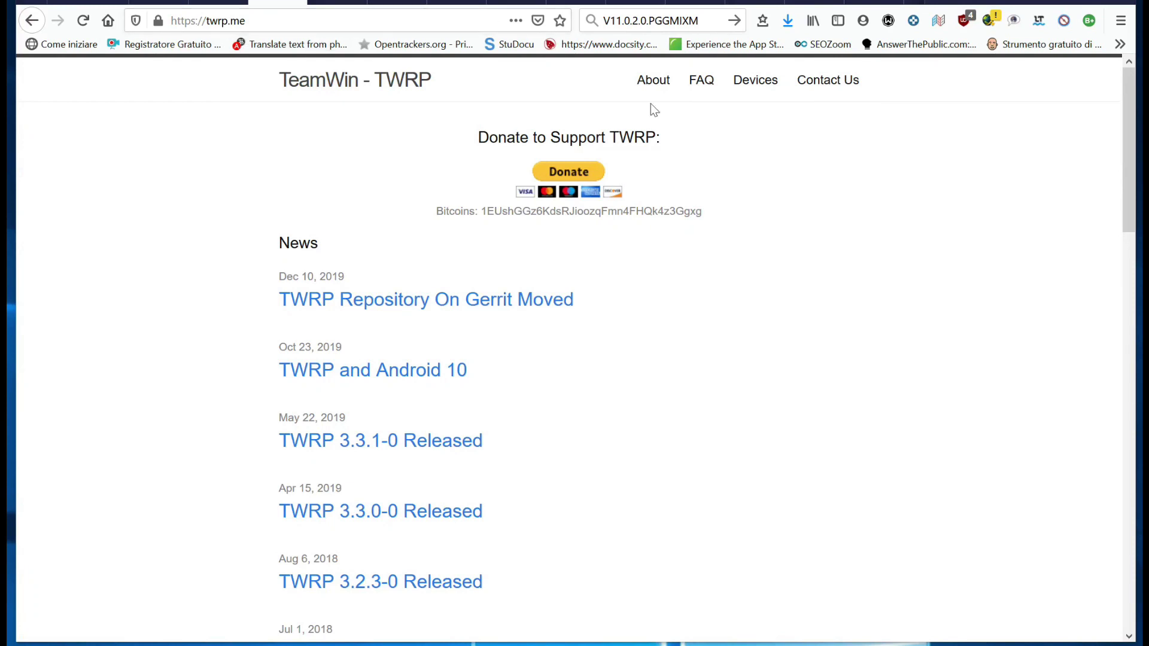
Step: Browse TWRP Devices > Xiaomi to the Xiaomi Redmi Note 8/8T page
{"action": "left_click", "coordinate": [762, 82]}
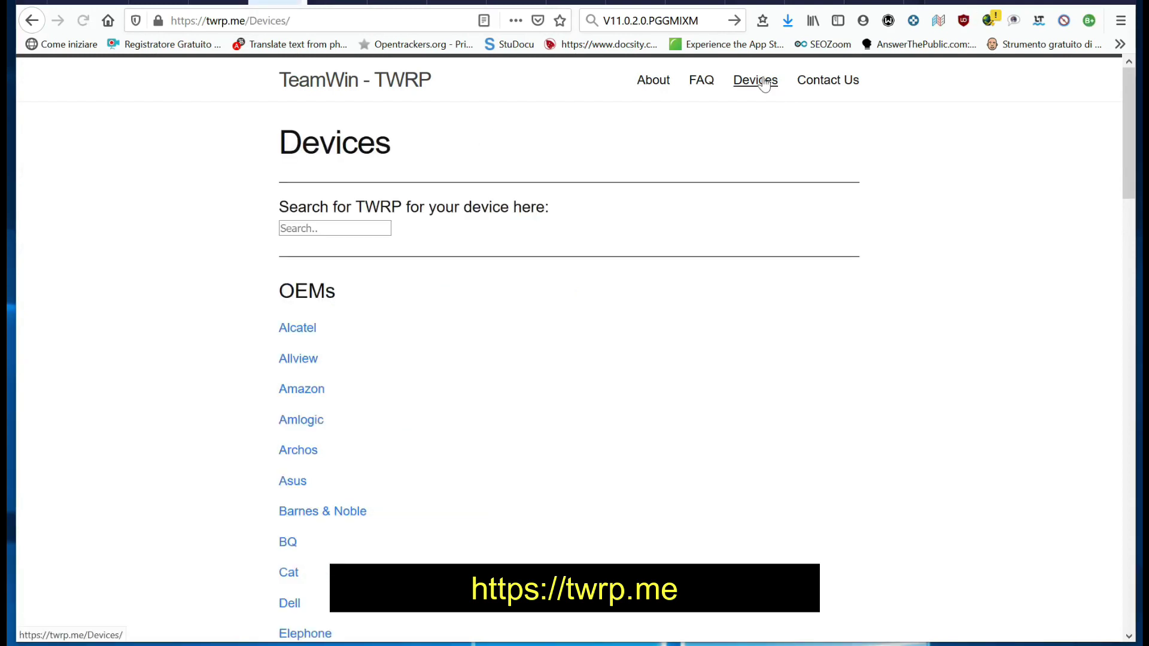
{"action": "scroll", "coordinate": [372, 390], "scroll_direction": "down", "scroll_amount": 15}
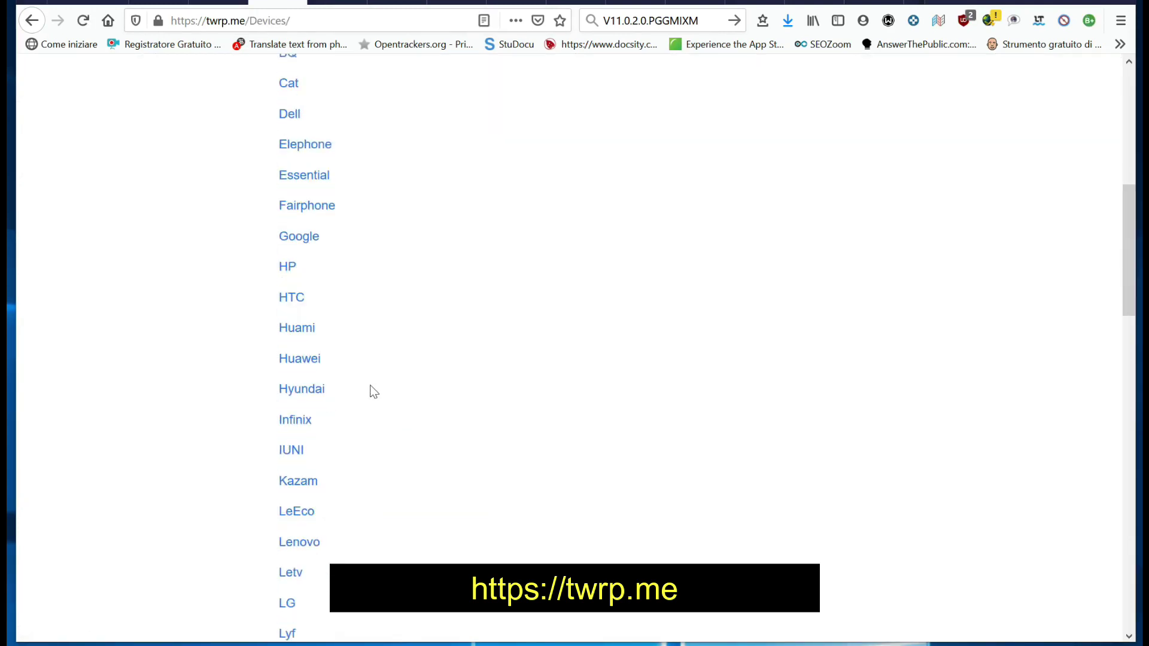
{"action": "scroll", "coordinate": [372, 390], "scroll_direction": "down", "scroll_amount": 12}
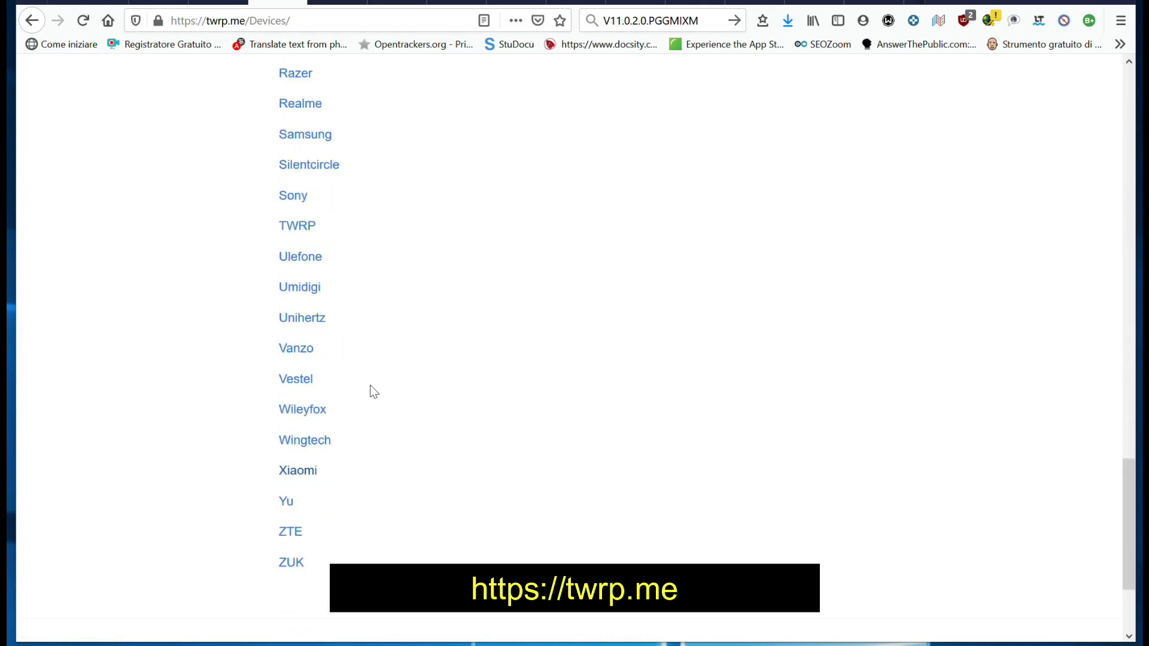
{"action": "left_click", "coordinate": [301, 472]}
{"action": "scroll", "coordinate": [312, 307], "scroll_direction": "down", "scroll_amount": 20}
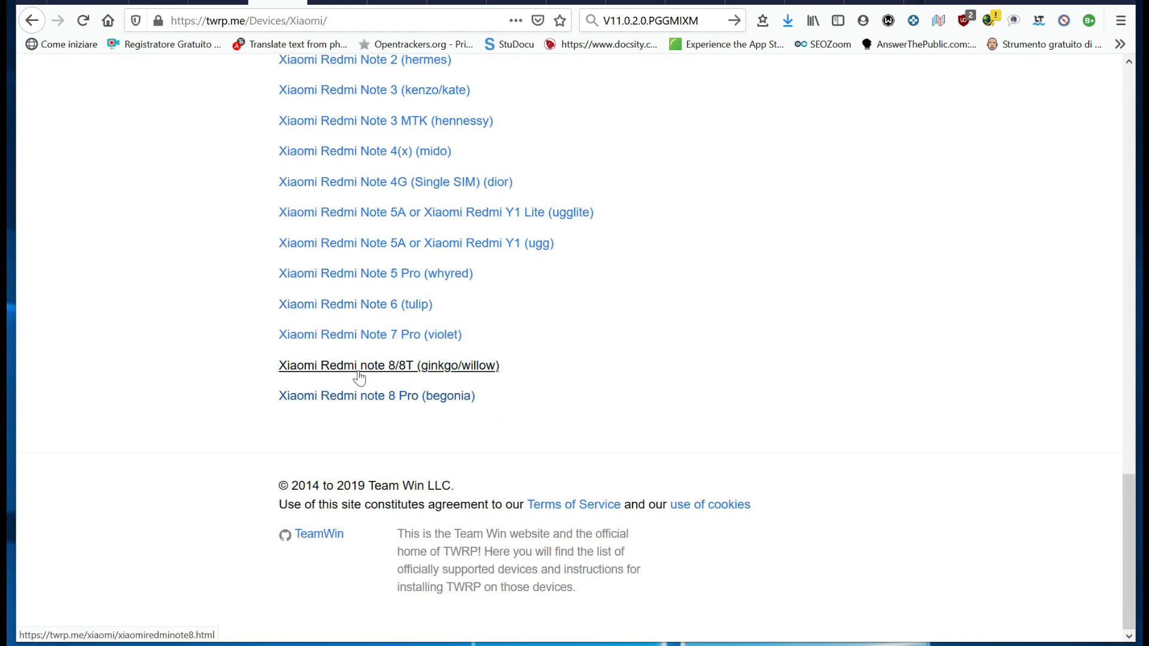
{"action": "left_click", "coordinate": [382, 374]}
Step: Download twrp-3.3.1-0-ginkgo.img from the Primary (Europe) mirror and save the file
{"action": "scroll", "coordinate": [238, 347], "scroll_direction": "down", "scroll_amount": 10}
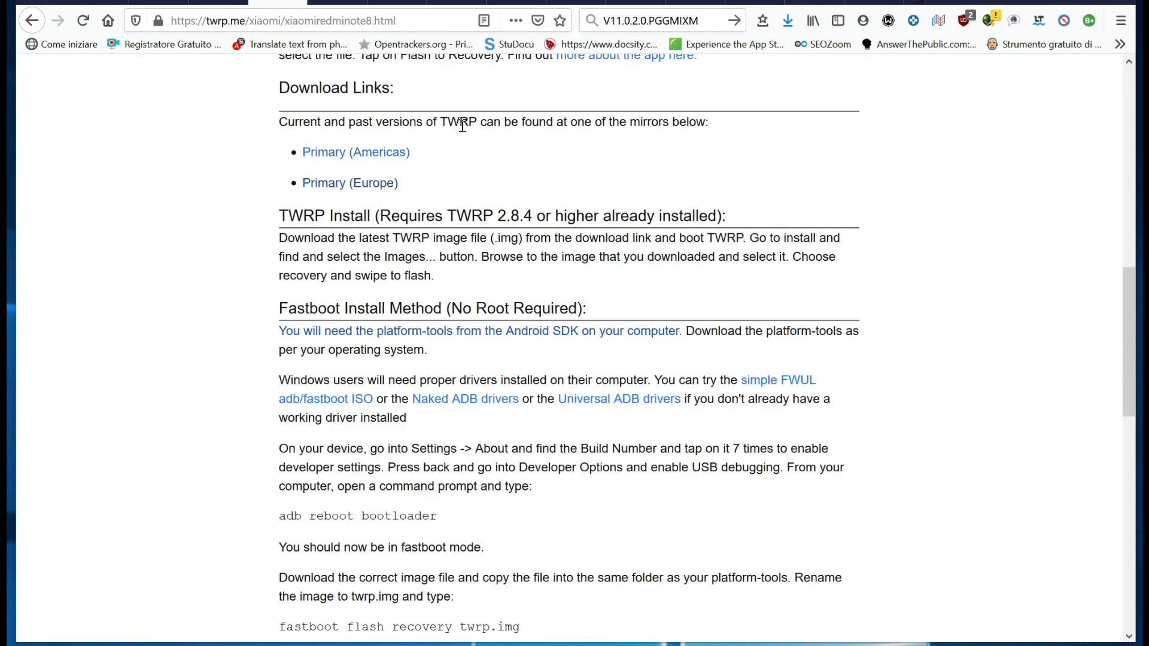
{"action": "left_click", "coordinate": [335, 183]}
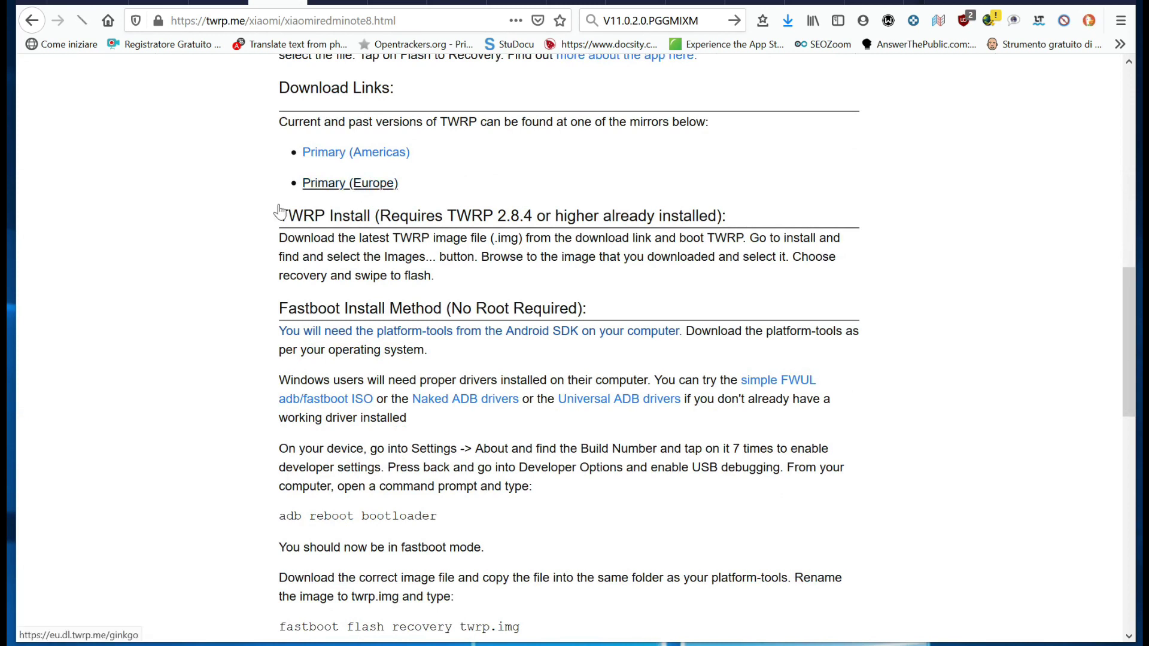
{"action": "scroll", "coordinate": [256, 394], "scroll_direction": "down", "scroll_amount": 2}
{"action": "left_click", "coordinate": [352, 290]}
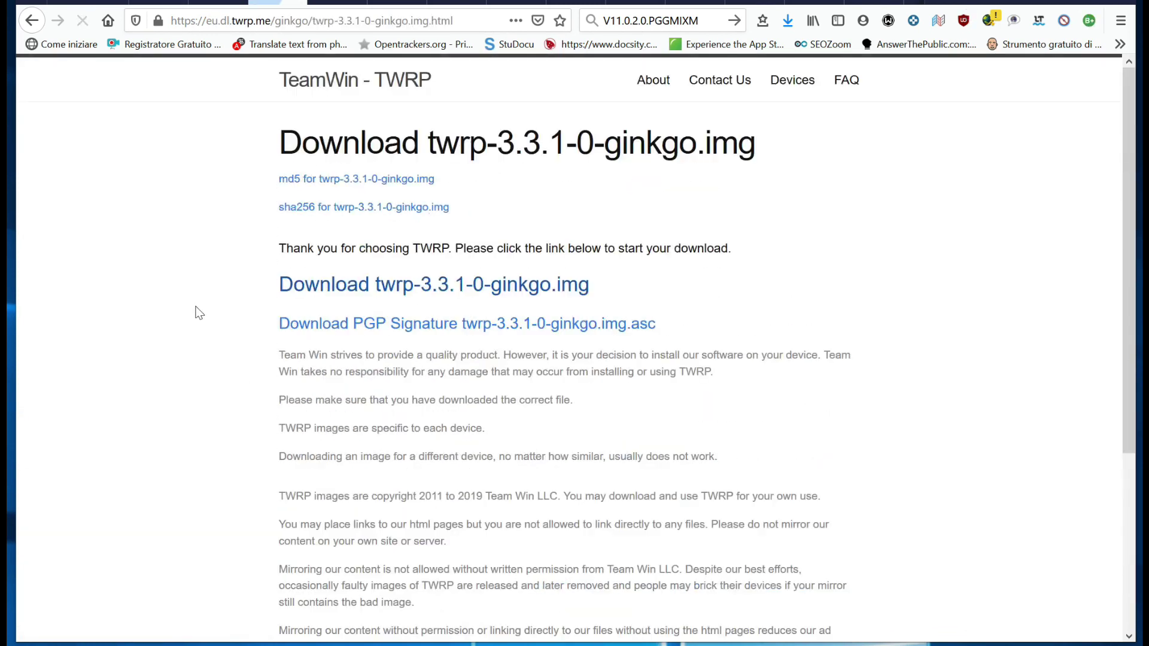
{"action": "left_click", "coordinate": [380, 286]}
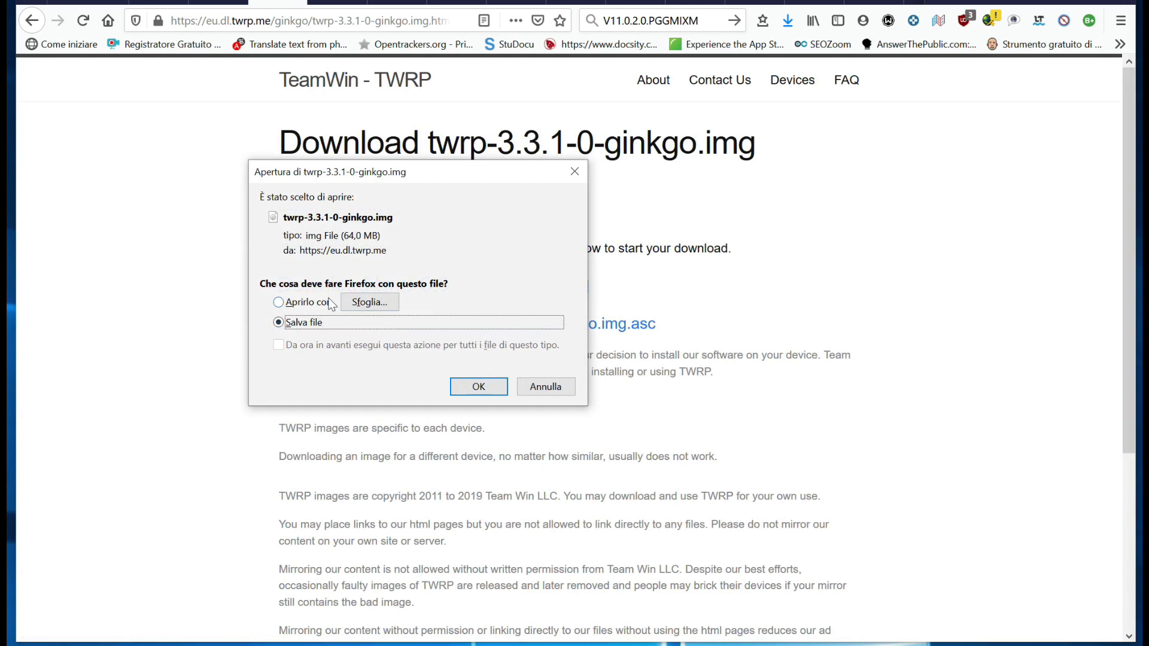
{"action": "left_click", "coordinate": [478, 387]}
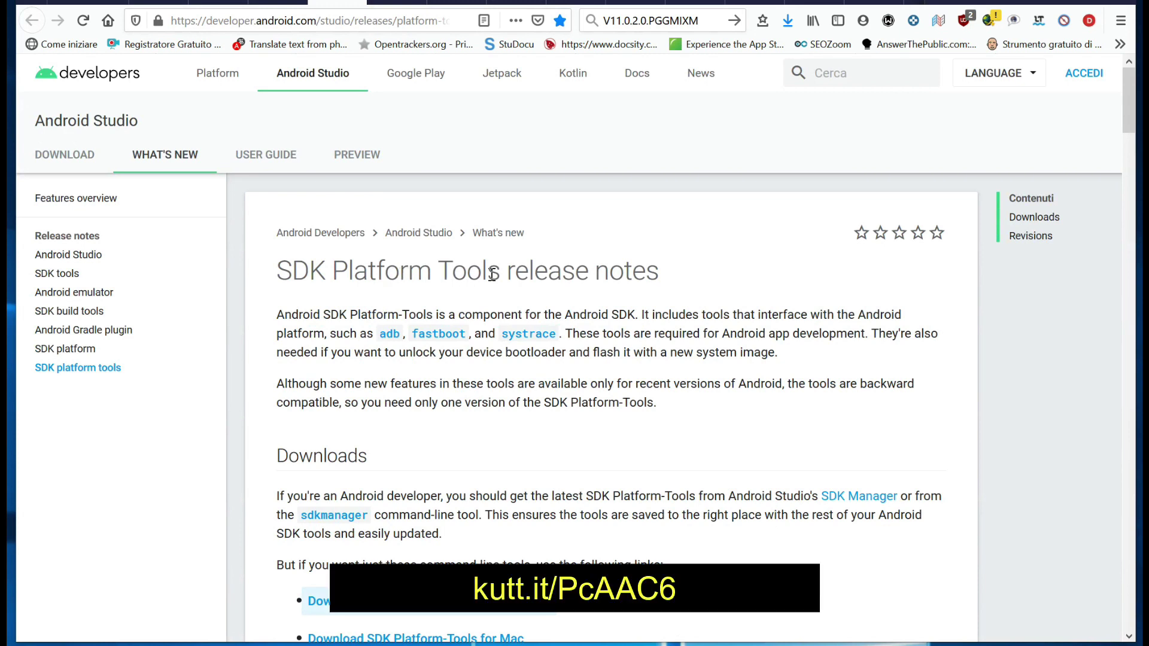
Step: Accept the terms and save platform-tools_r29.0.5-windows.zip, the Windows SDK Platform-Tools
{"action": "scroll", "coordinate": [492, 274], "scroll_direction": "down", "scroll_amount": 2}
{"action": "scroll", "coordinate": [473, 359], "scroll_direction": "up", "scroll_amount": 2}
{"action": "scroll", "coordinate": [452, 445], "scroll_direction": "down", "scroll_amount": 3}
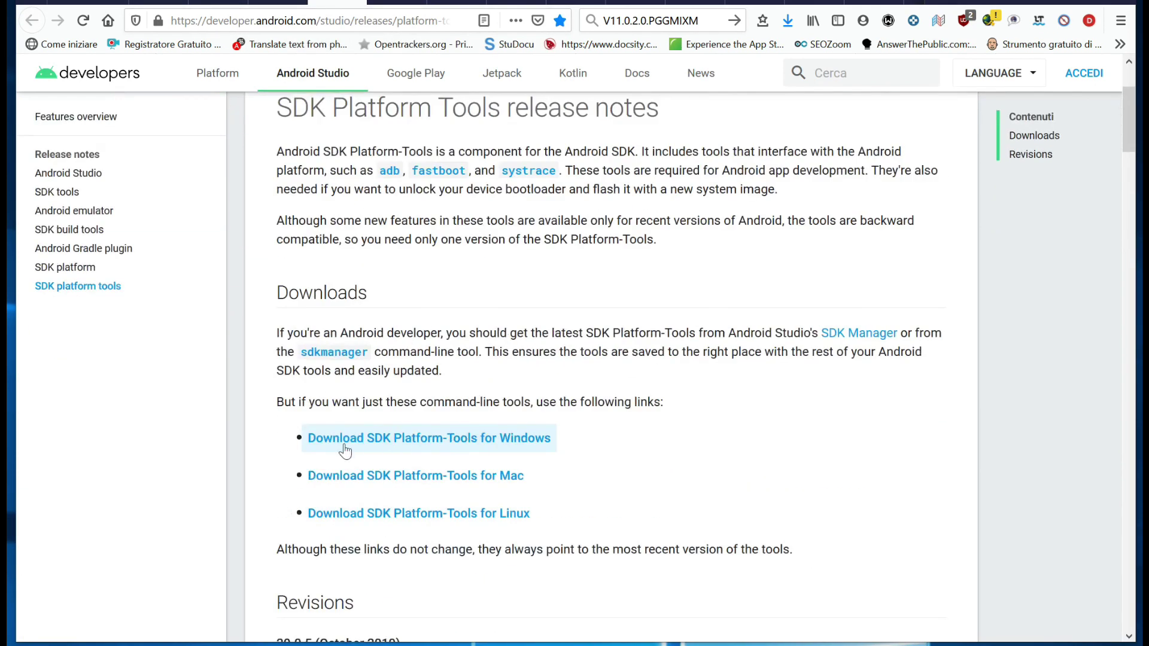
{"action": "left_click", "coordinate": [415, 446]}
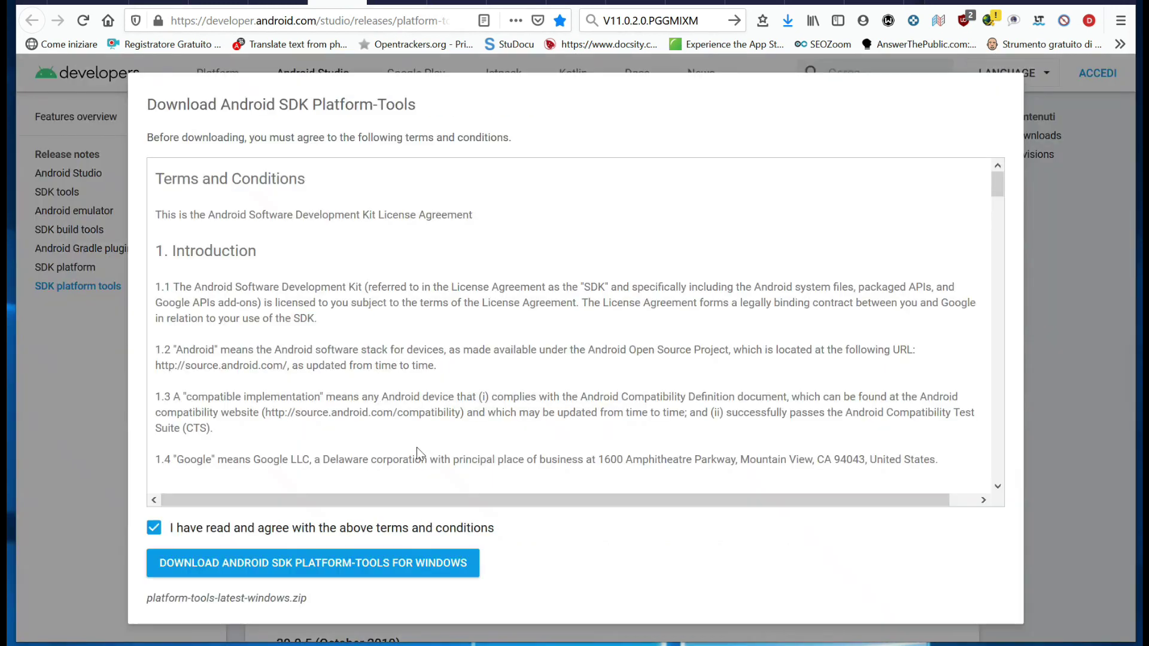
{"action": "left_click", "coordinate": [383, 568]}
{"action": "left_click", "coordinate": [479, 386]}
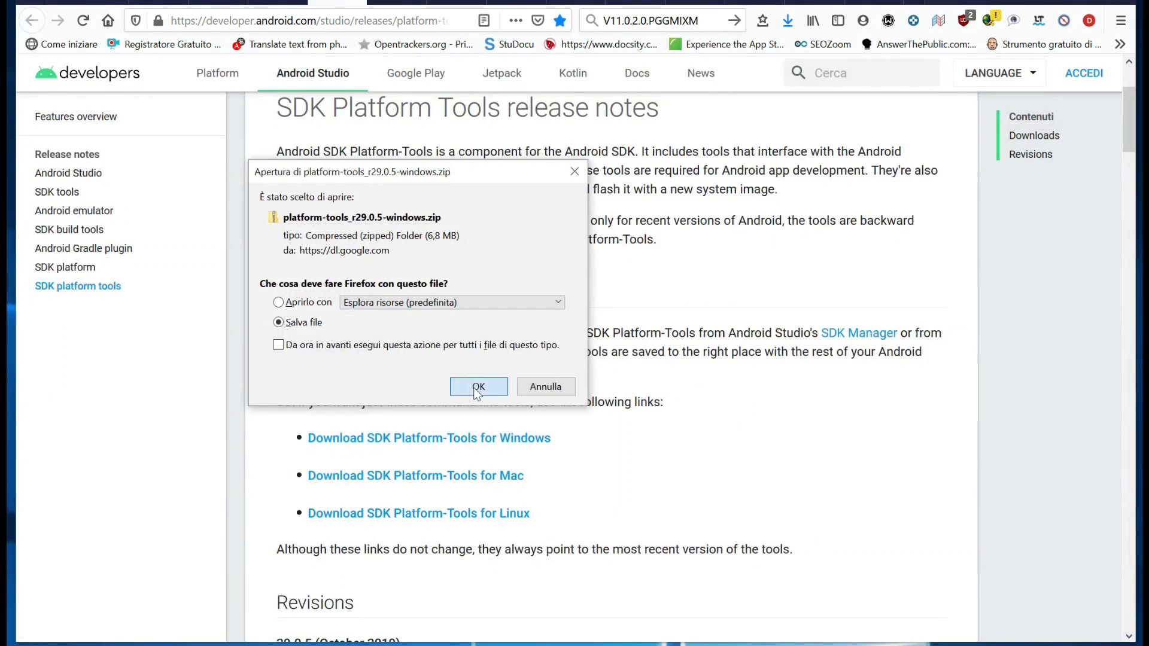
{"action": "key", "text": "Return"}
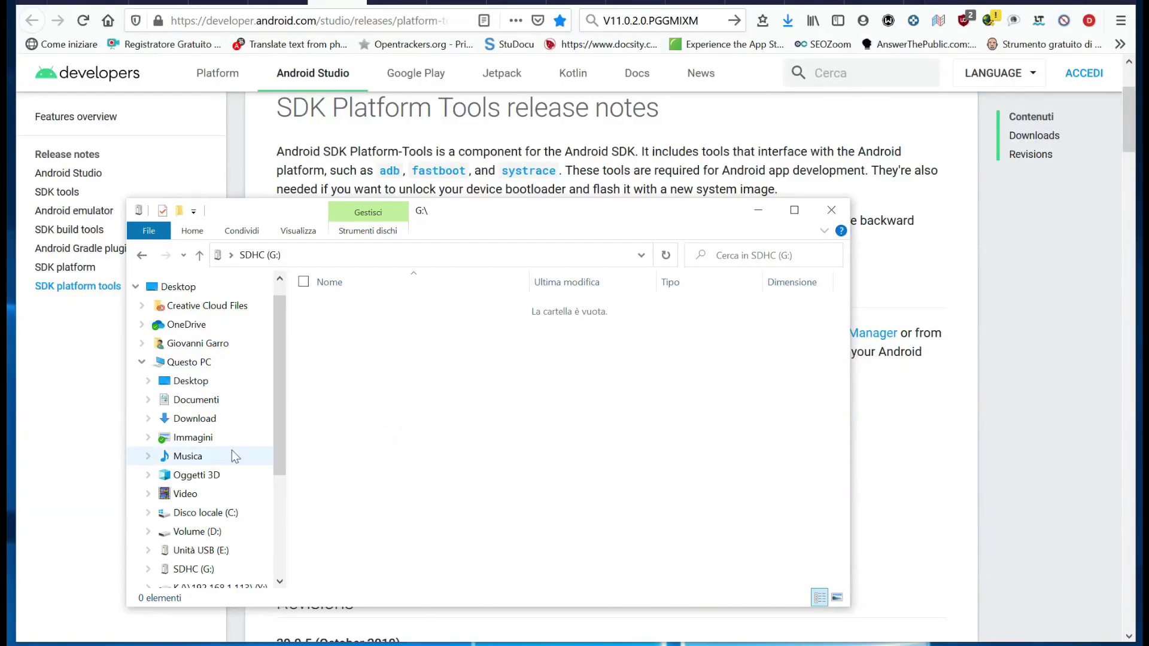
Step: Open the ROOT folder on Volume (D:) and widen the name column to show full filenames
{"action": "left_click", "coordinate": [193, 531]}
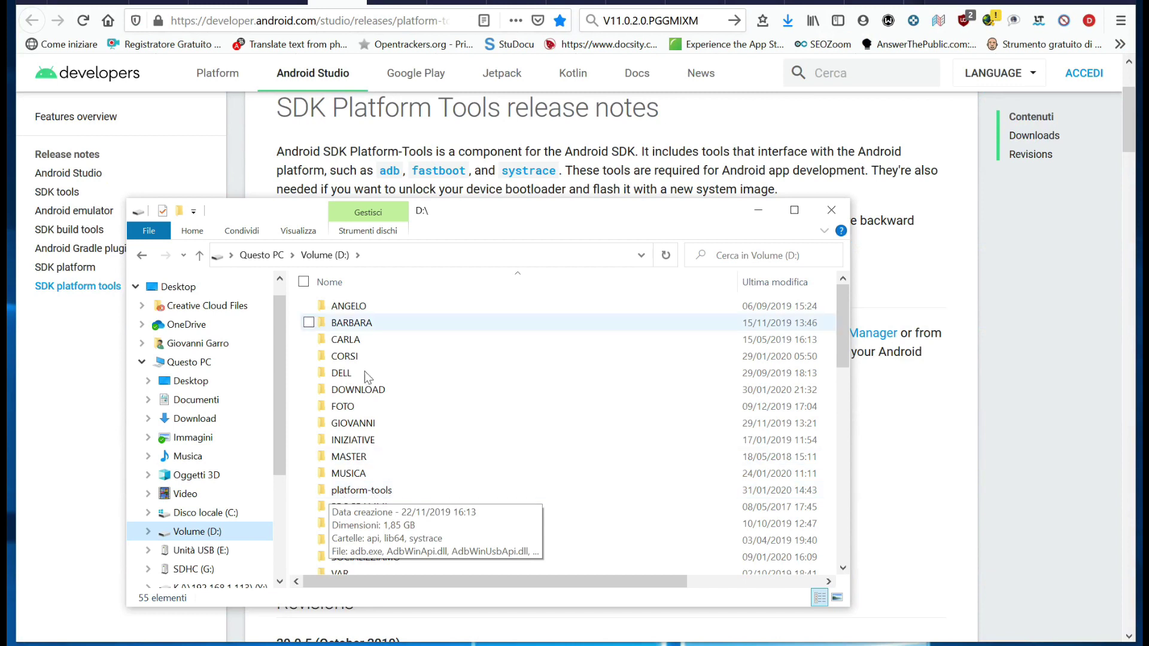
{"action": "mouse_move", "coordinate": [371, 490]}
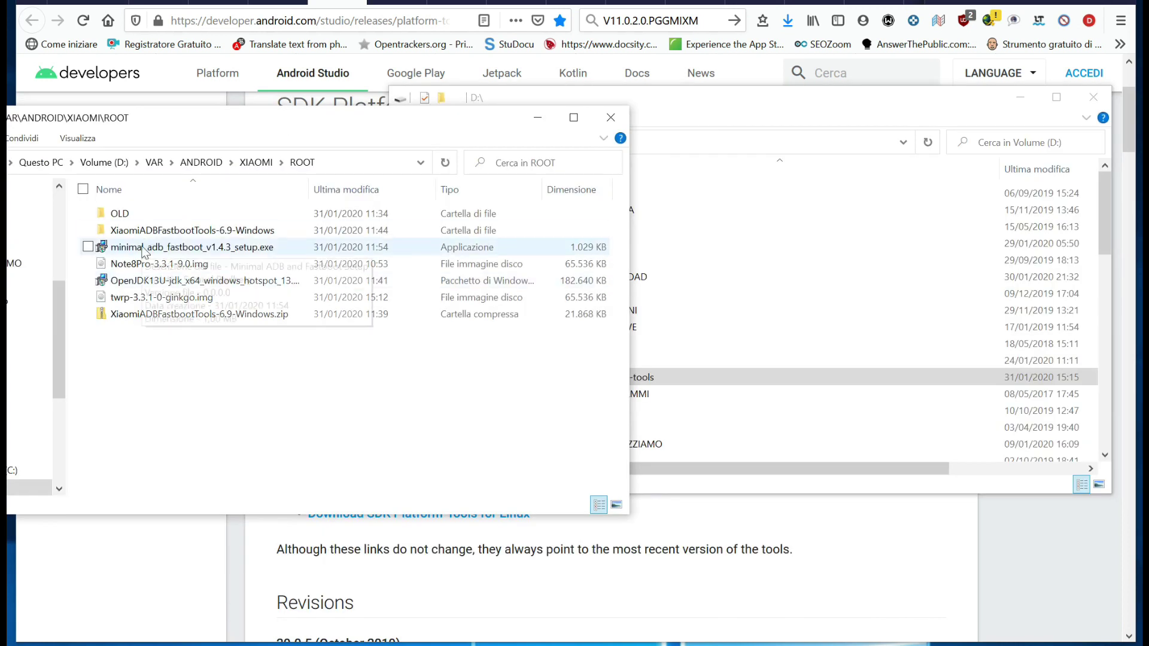
{"action": "double_click", "coordinate": [308, 192]}
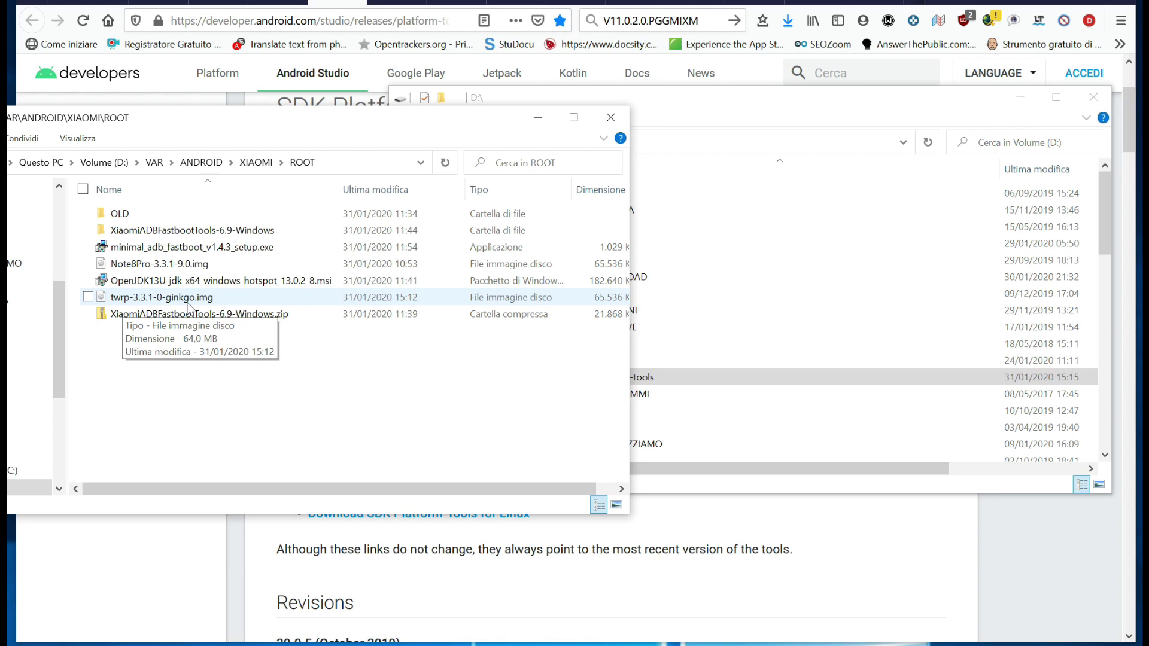
Step: Rename twrp-3.3.1-0-ginkgo.img to twrp.img and drag it into the platform-tools folder
{"action": "left_click", "coordinate": [157, 303]}
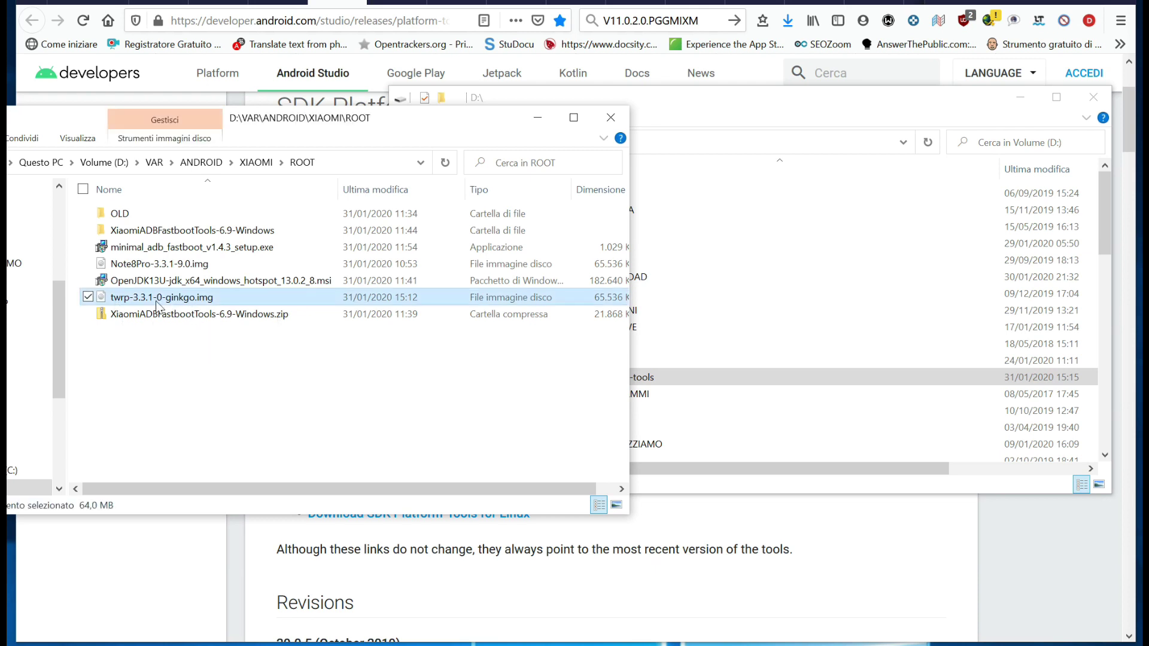
{"action": "right_click", "coordinate": [156, 302]}
{"action": "left_click", "coordinate": [63, 601]}
{"action": "key", "text": "Right"}
{"action": "key", "text": "BackSpace"}
{"action": "key", "text": "BackSpace"}
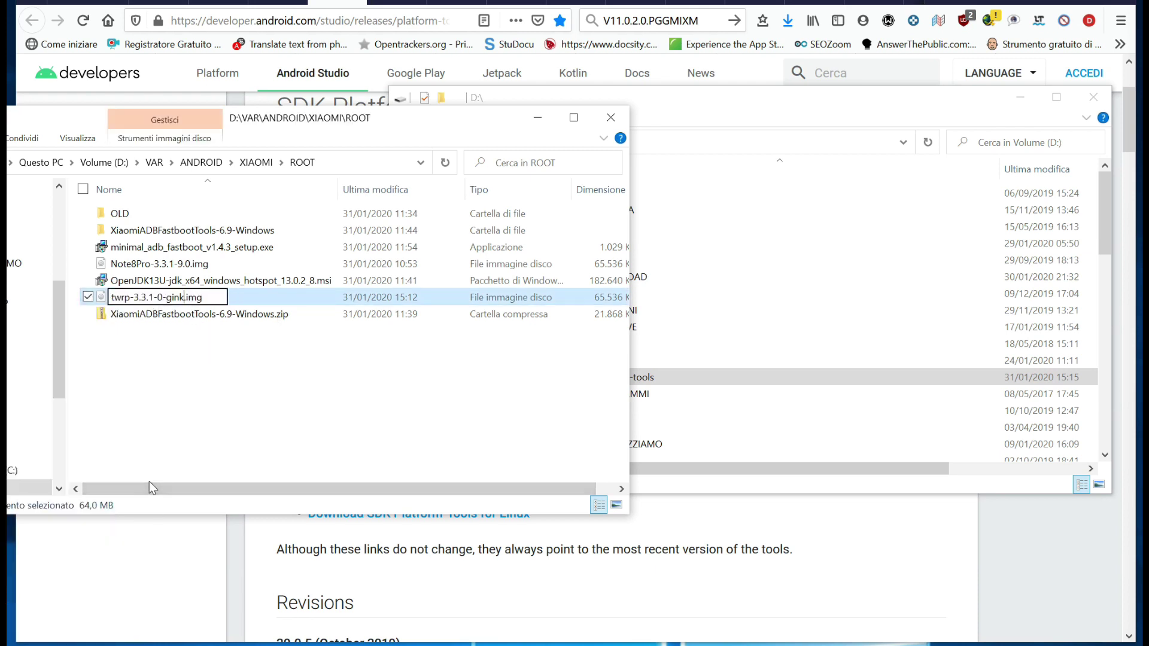
{"action": "key", "text": "BackSpace"}
{"action": "key", "text": "BackSpace"}
{"action": "key", "text": "BackSpace"}
{"action": "key", "text": "BackSpace"}
{"action": "key", "text": "BackSpace"}
{"action": "key", "text": "BackSpace"}
{"action": "key", "text": "BackSpace"}
{"action": "key", "text": "BackSpace"}
{"action": "key", "text": "BackSpace"}
{"action": "key", "text": "BackSpace"}
{"action": "key", "text": "BackSpace"}
{"action": "key", "text": "BackSpace"}
{"action": "key", "text": "BackSpace"}
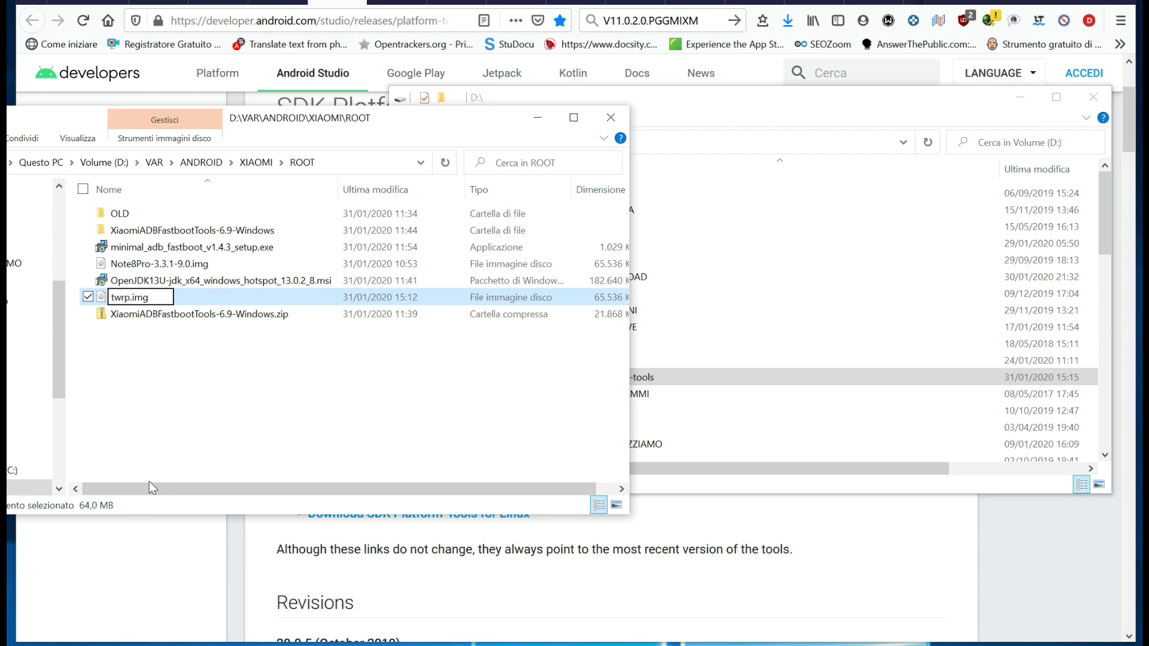
{"action": "key", "text": "Return"}
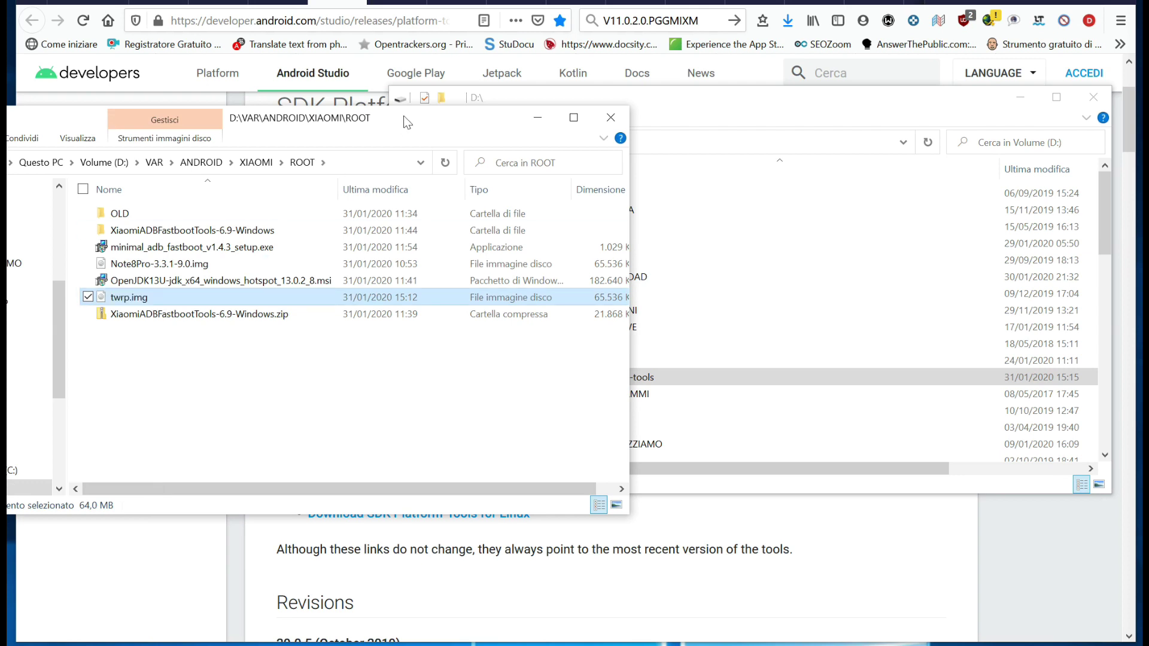
{"action": "left_click_drag", "start_coordinate": [404, 116], "coordinate": [242, 108]}
{"action": "left_click_drag", "start_coordinate": [90, 289], "coordinate": [664, 379]}
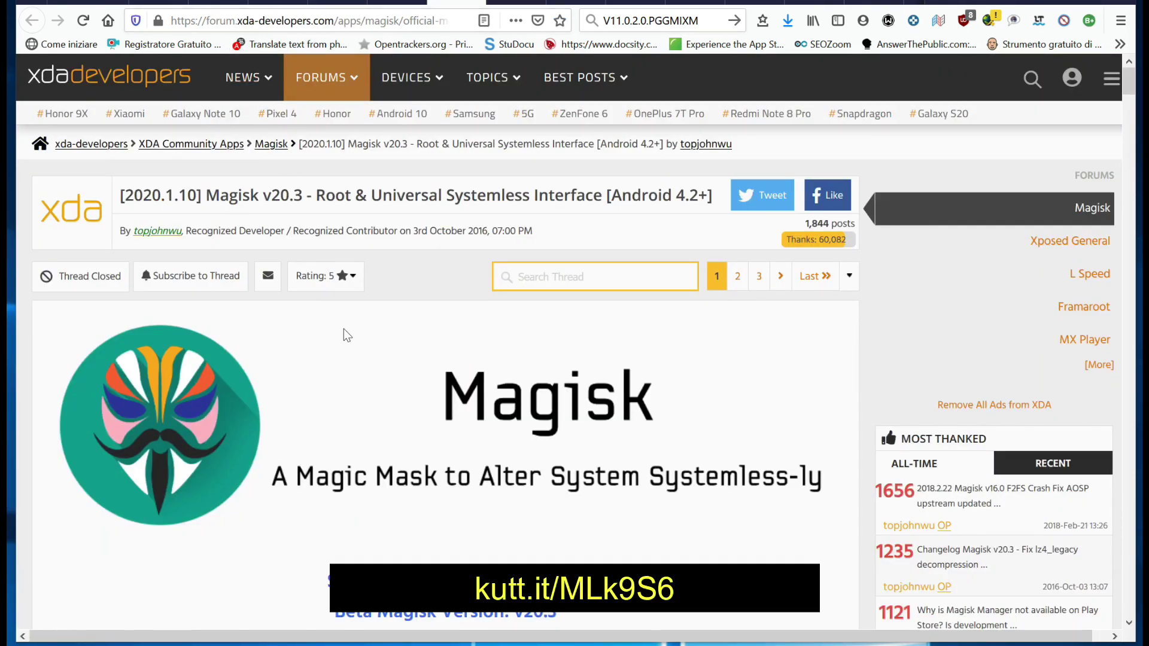
Step: Scroll to the thread's Downloads section and save Magisk-v20.3.zip (5.3 MB) from Latest Stable
{"action": "scroll", "coordinate": [383, 503], "scroll_direction": "down", "scroll_amount": 4}
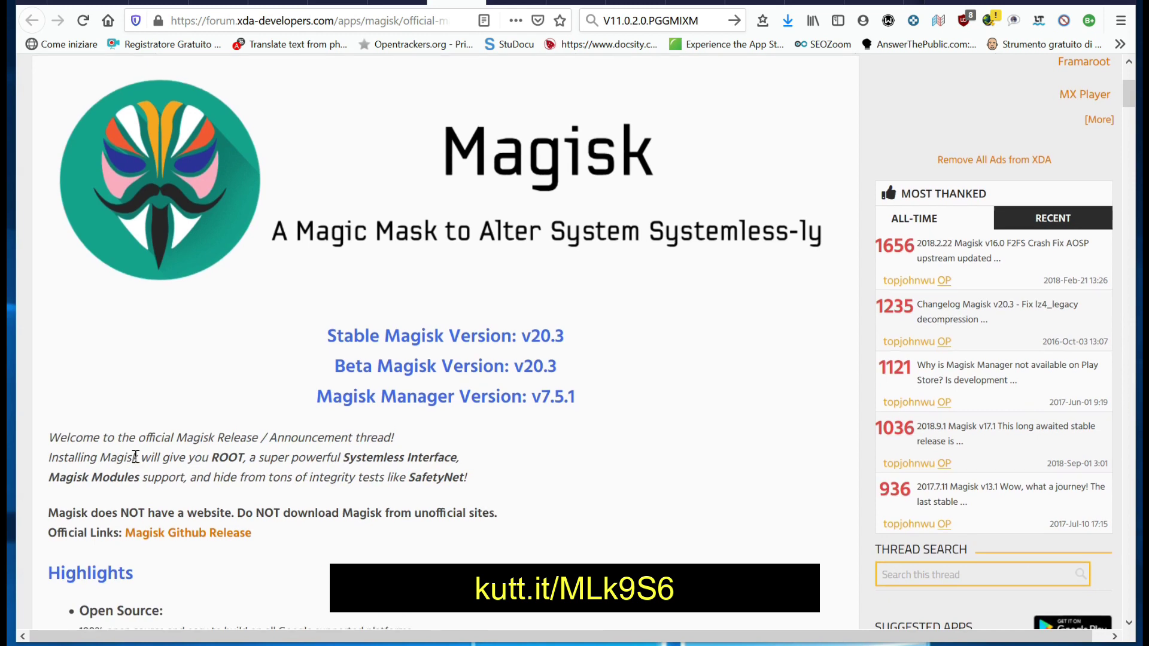
{"action": "scroll", "coordinate": [136, 456], "scroll_direction": "down", "scroll_amount": 15}
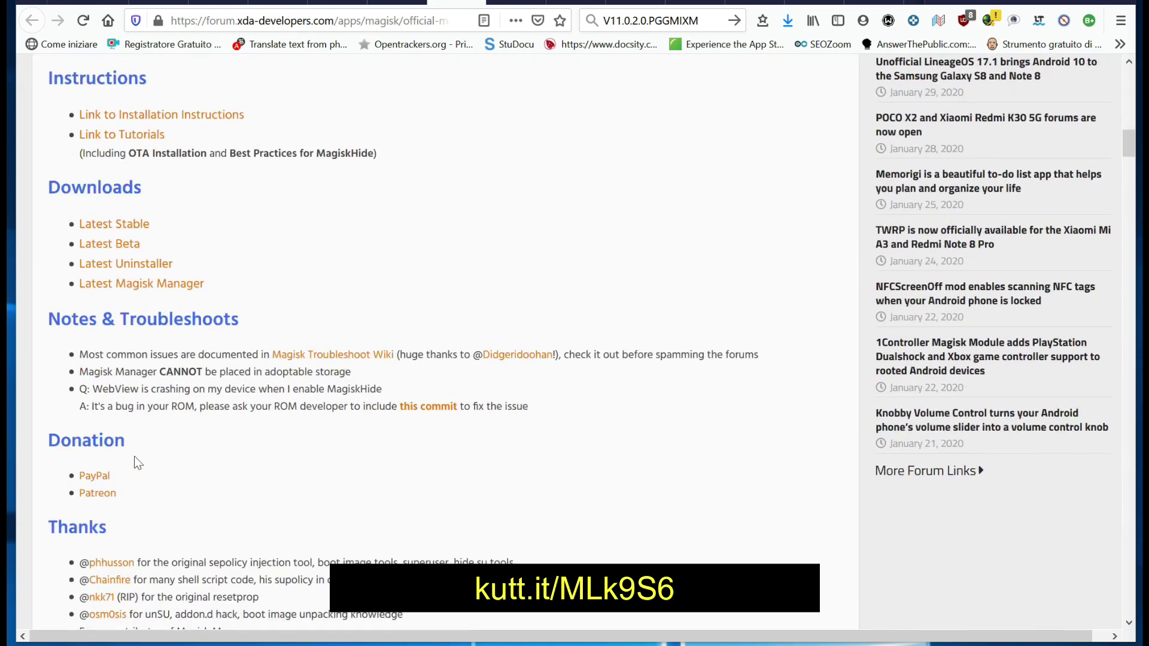
{"action": "scroll", "coordinate": [134, 455], "scroll_direction": "down", "scroll_amount": 4}
{"action": "scroll", "coordinate": [134, 455], "scroll_direction": "up", "scroll_amount": 5}
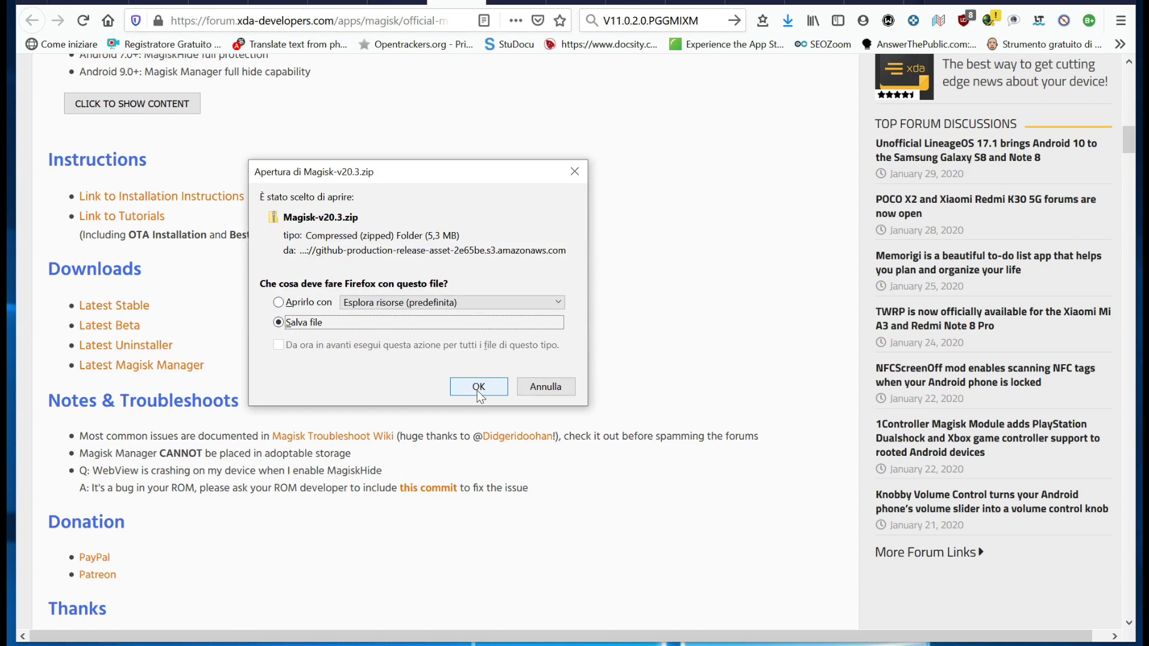
{"action": "left_click", "coordinate": [479, 387]}
{"action": "scroll", "coordinate": [479, 395], "scroll_direction": "up", "scroll_amount": 15}
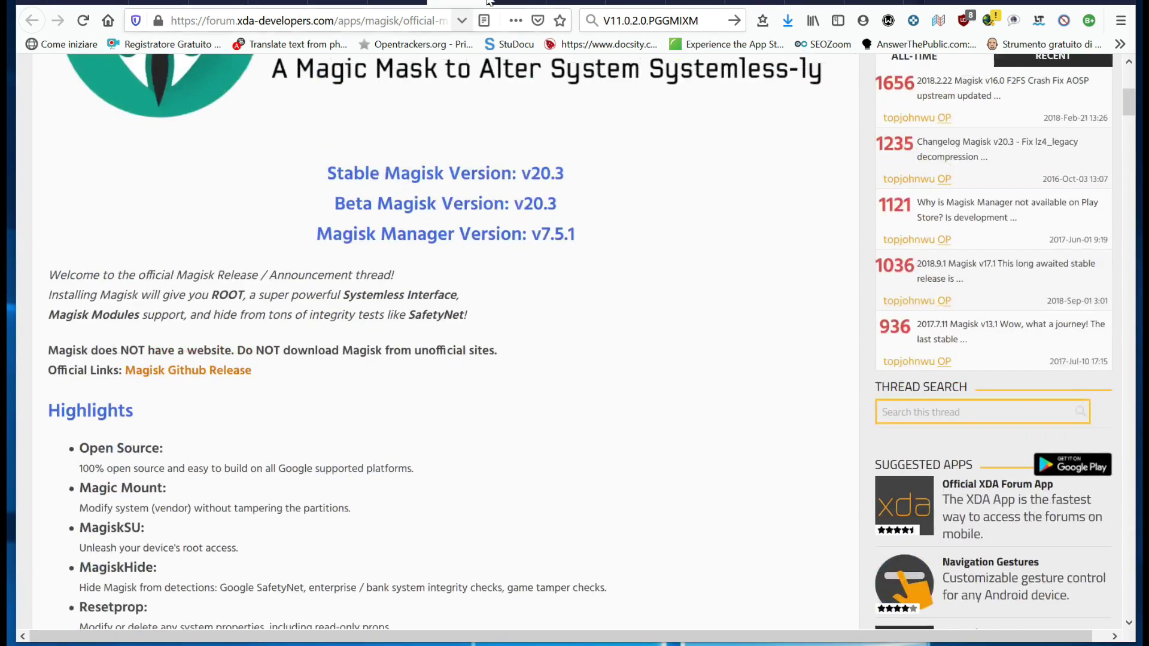
Step: Go to the DM-Verity disabler thread and follow its Download link to zackptg5.com
{"action": "key", "text": "ctrl+Tab"}
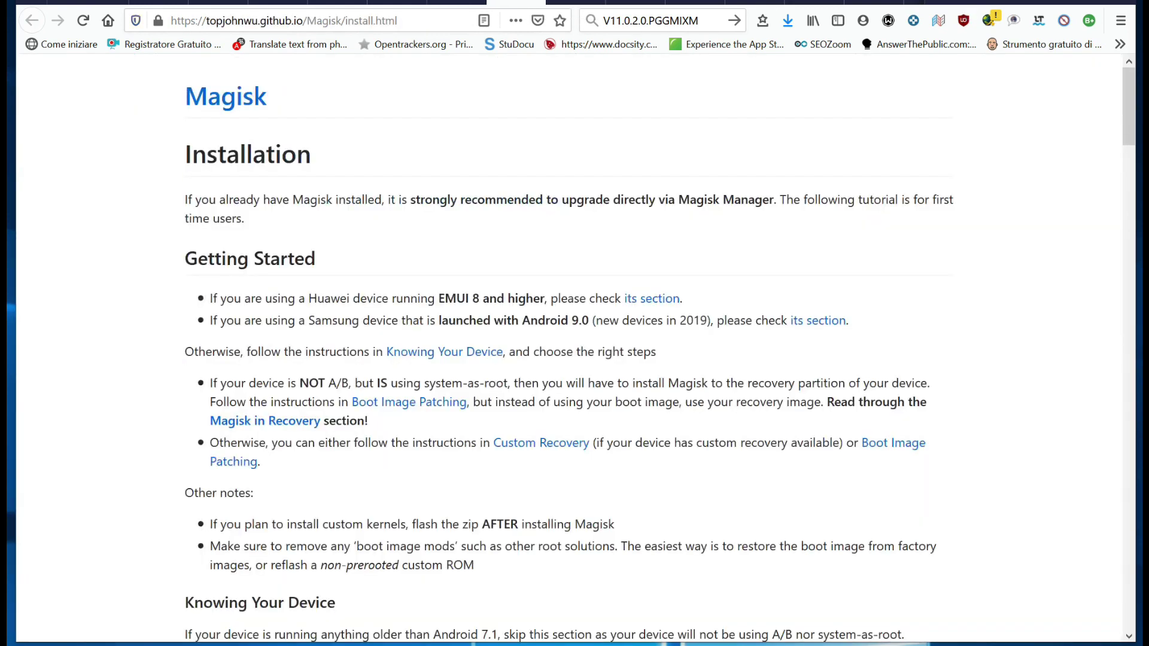
{"action": "key", "text": "ctrl+Tab"}
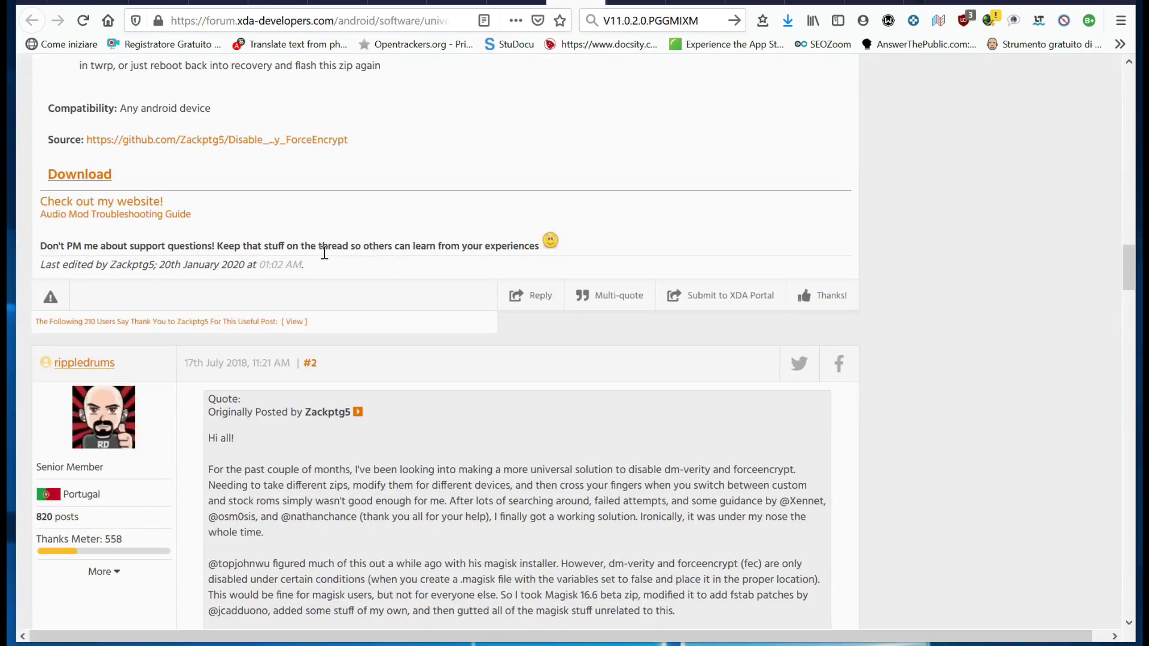
{"action": "scroll", "coordinate": [324, 252], "scroll_direction": "up", "scroll_amount": 20}
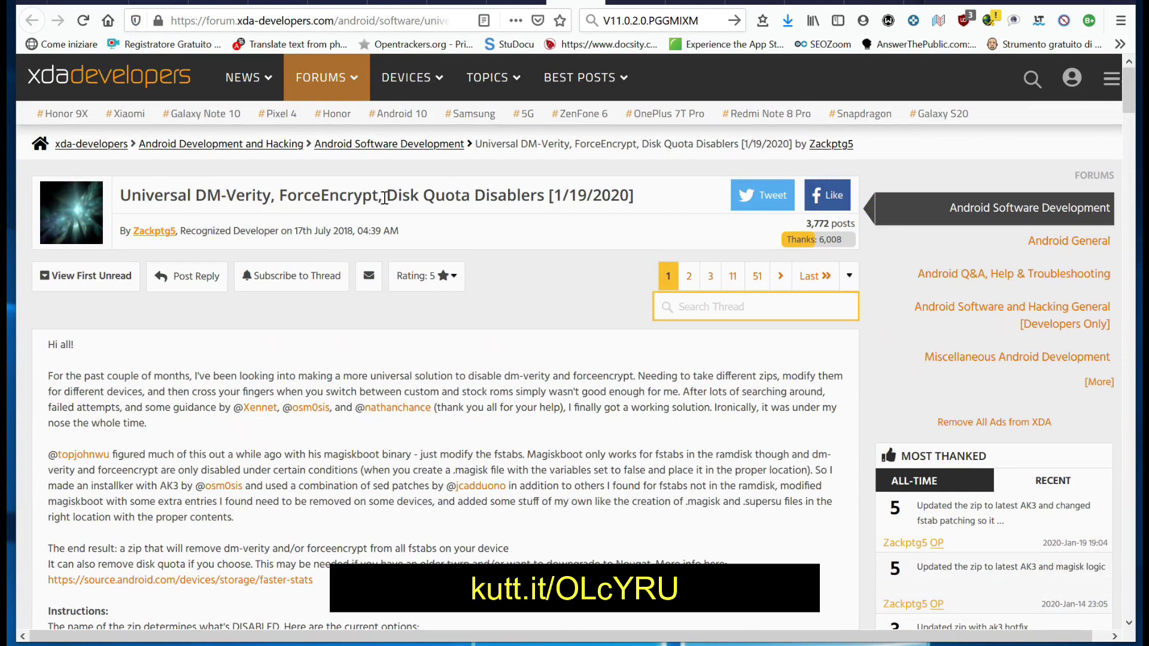
{"action": "scroll", "coordinate": [330, 318], "scroll_direction": "down", "scroll_amount": 8}
{"action": "scroll", "coordinate": [329, 319], "scroll_direction": "down", "scroll_amount": 15}
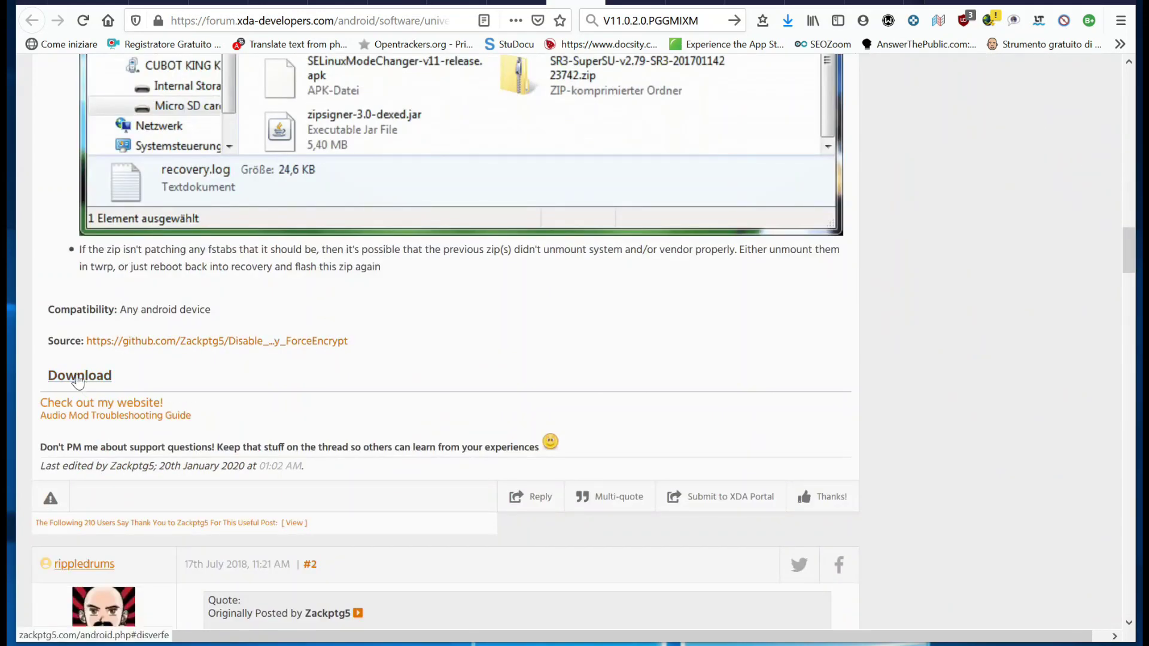
{"action": "left_click", "coordinate": [78, 377]}
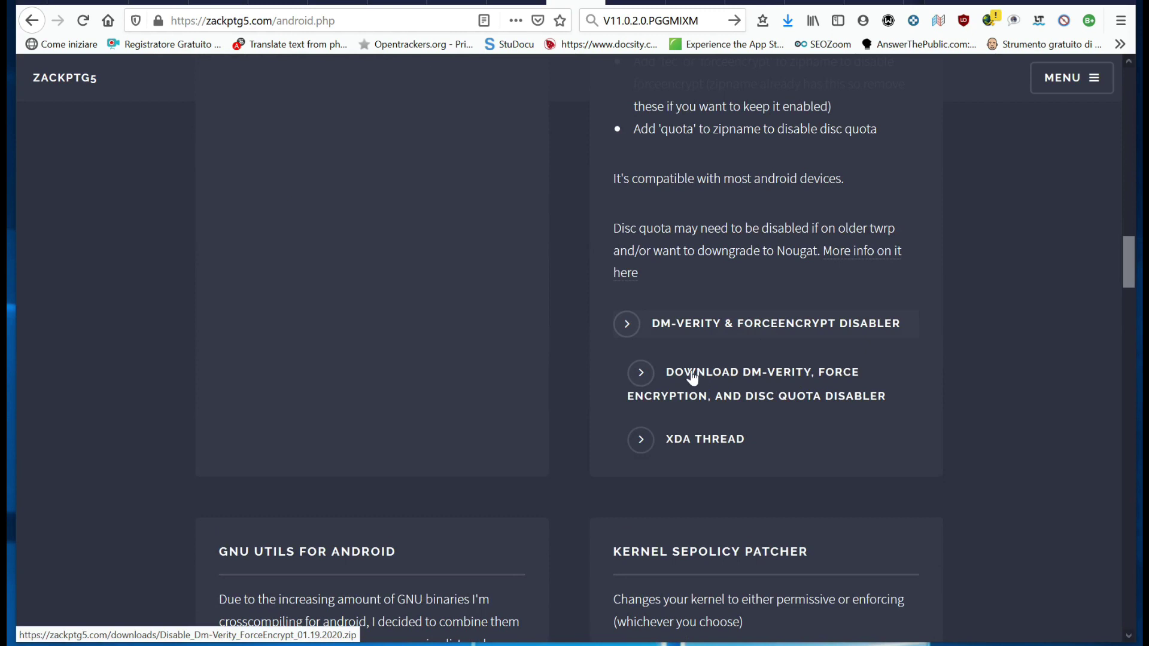
Step: Download the DM-Verity, ForceEncrypt and disc quota disabler zip from the zackptg5.com page
{"action": "scroll", "coordinate": [682, 362], "scroll_direction": "up", "scroll_amount": 8}
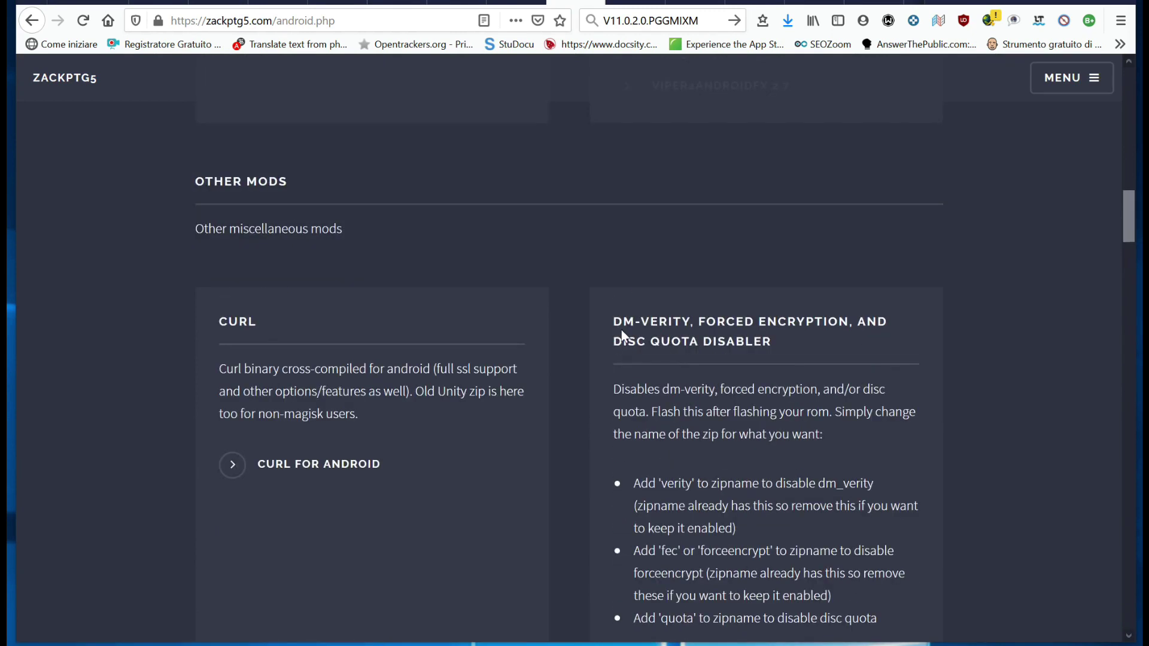
{"action": "scroll", "coordinate": [670, 336], "scroll_direction": "down", "scroll_amount": 4}
{"action": "scroll", "coordinate": [672, 340], "scroll_direction": "up", "scroll_amount": 4}
{"action": "scroll", "coordinate": [754, 346], "scroll_direction": "down", "scroll_amount": 4}
{"action": "scroll", "coordinate": [755, 347], "scroll_direction": "down", "scroll_amount": 3}
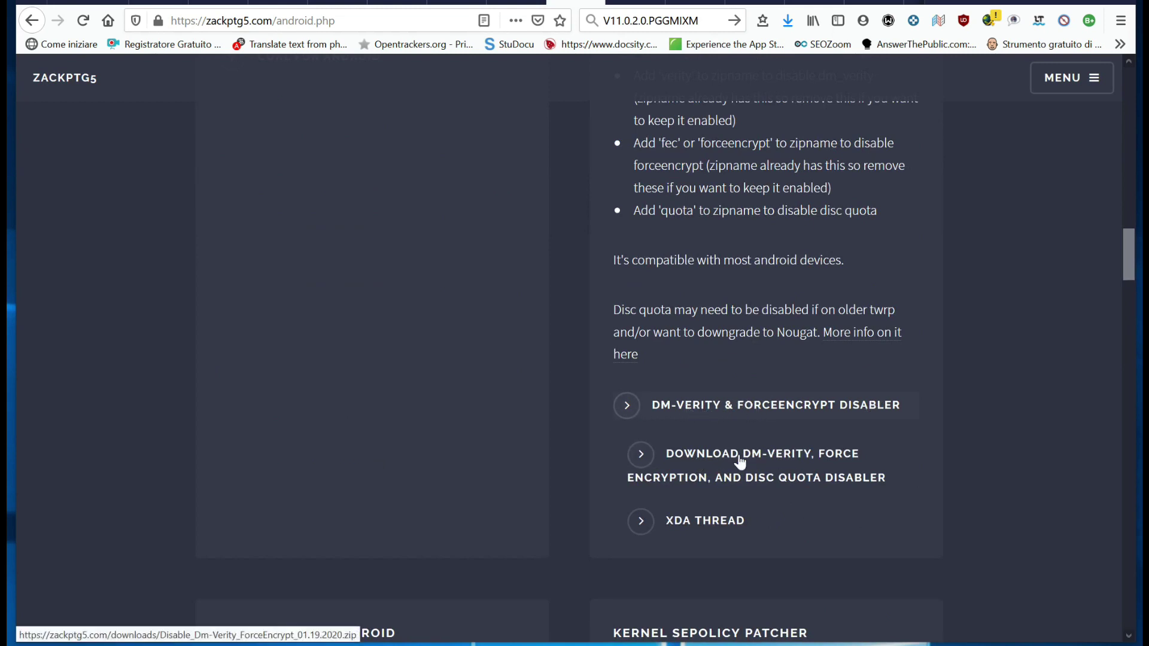
{"action": "left_click", "coordinate": [722, 460]}
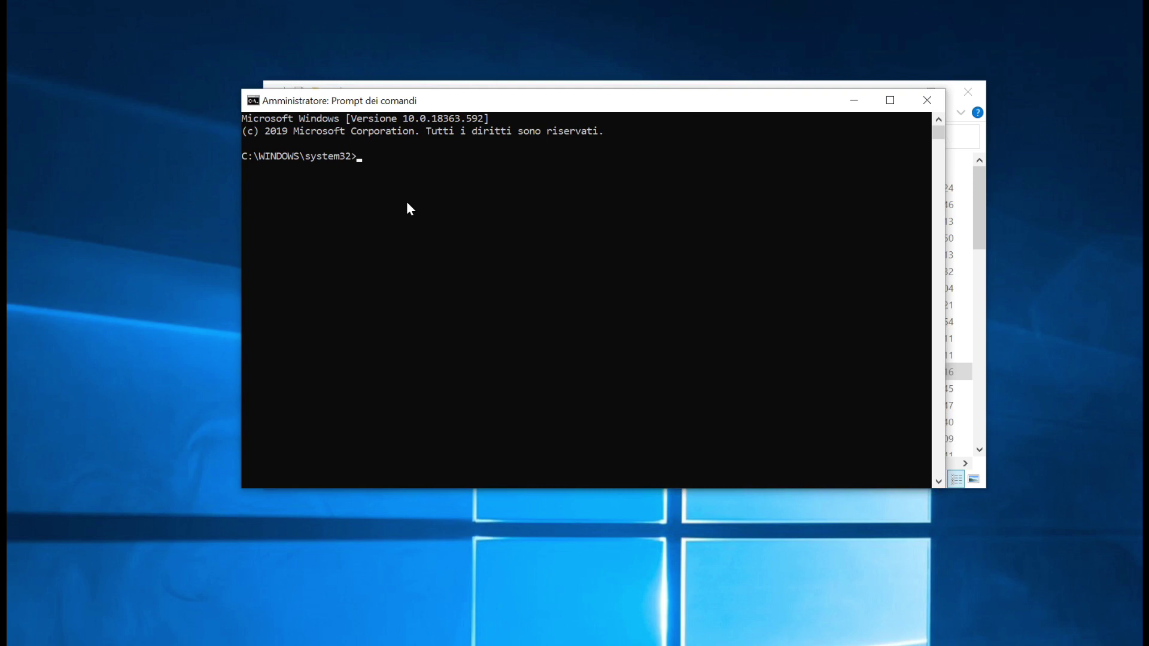
Step: Change the Command Prompt directory to D:\platform-tools using cd.., d: and cd platform-tools
{"action": "type", "text": "cd.."}
{"action": "key", "text": "Return"}
{"action": "type", "text": "cd.."}
{"action": "key", "text": "Return"}
{"action": "type", "text": "d:"}
{"action": "key", "text": "Return"}
{"action": "type", "text": "cd platform-tools"}
{"action": "key", "text": "Return"}
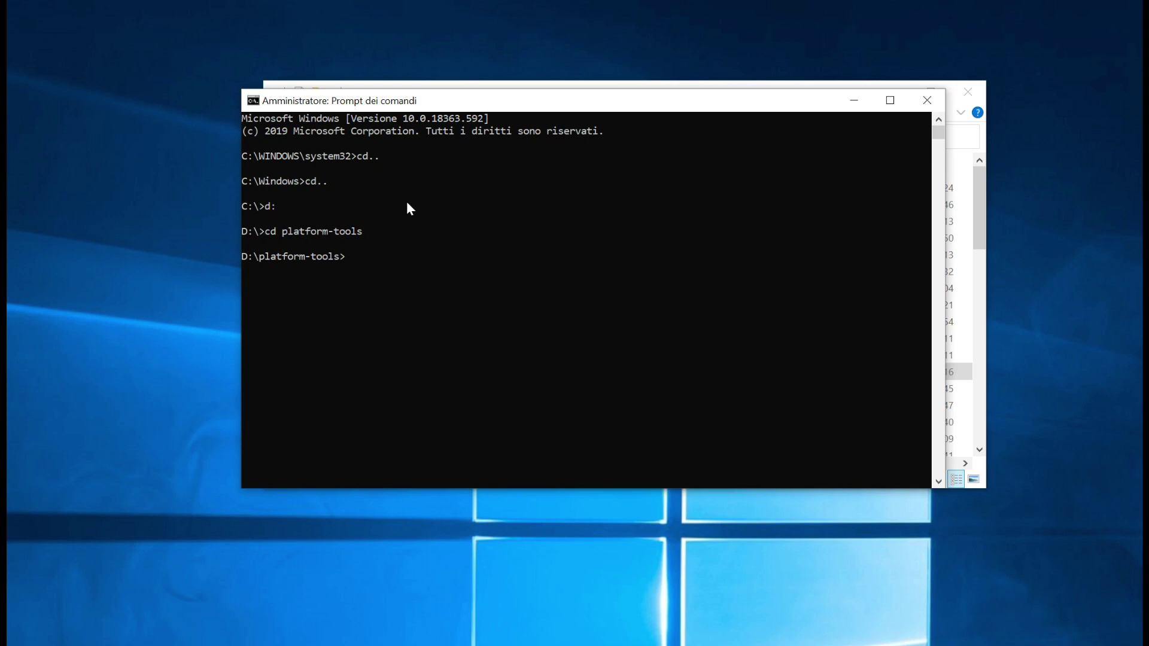
Step: Run adb devices to list the attached phone, then adb reboot bootloader
{"action": "left_click", "coordinate": [407, 201]}
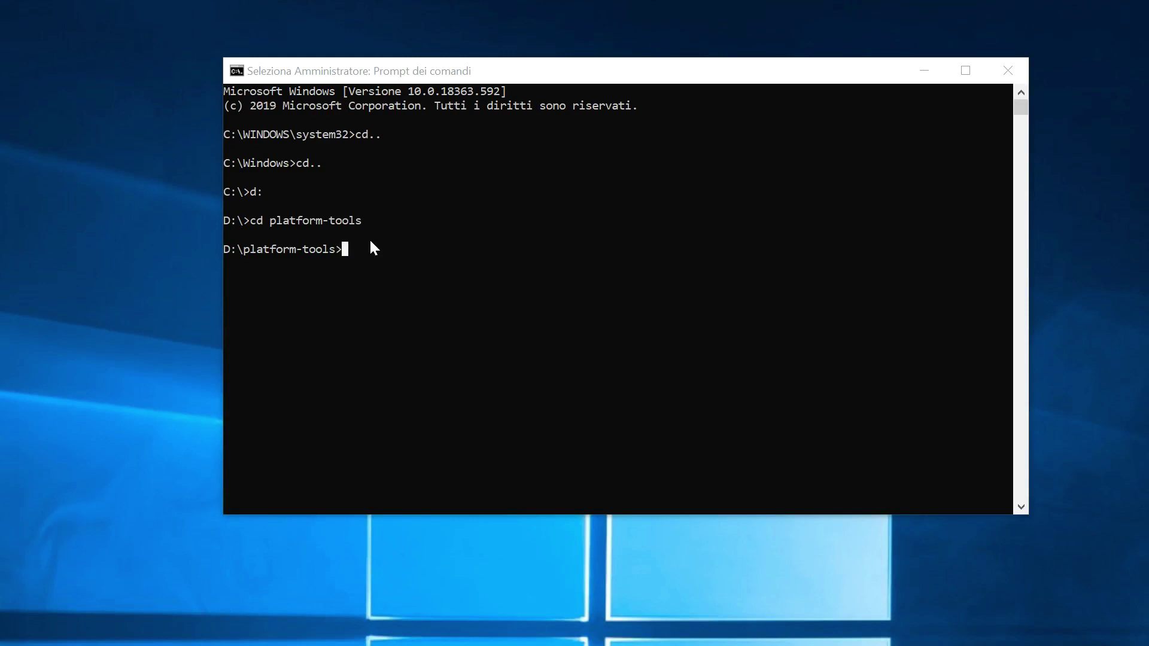
{"action": "left_click", "coordinate": [356, 256]}
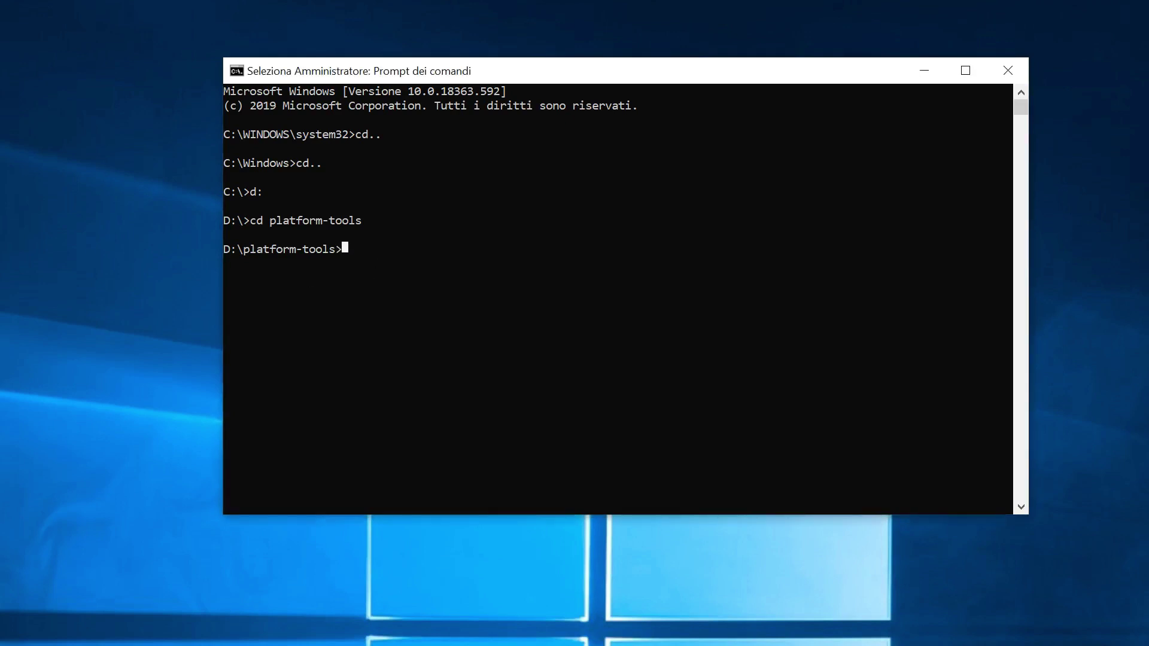
{"action": "type", "text": "adb de"}
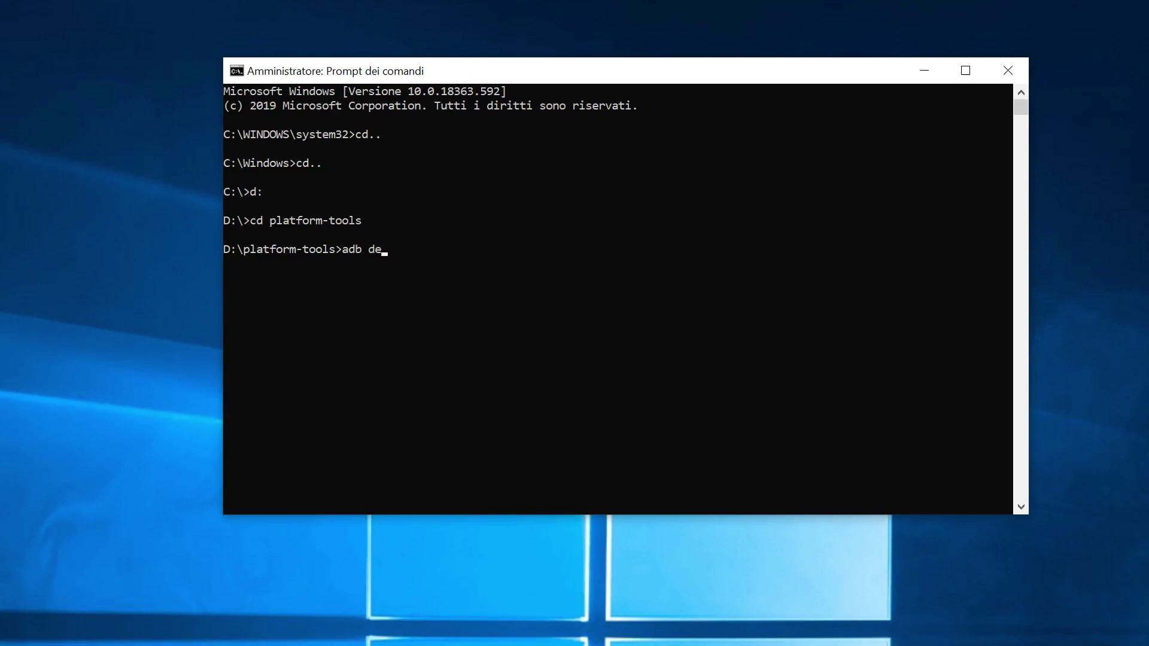
{"action": "type", "text": "vices"}
{"action": "key", "text": "Return"}
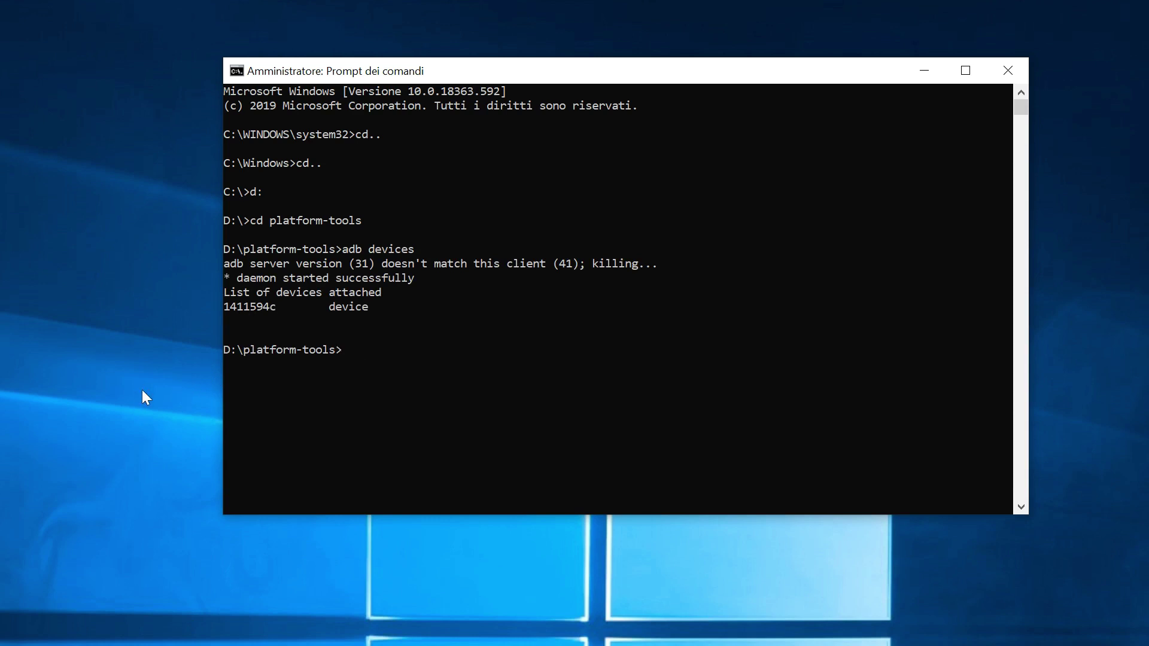
{"action": "type", "text": "adb reboot bootloader"}
{"action": "key", "text": "Return"}
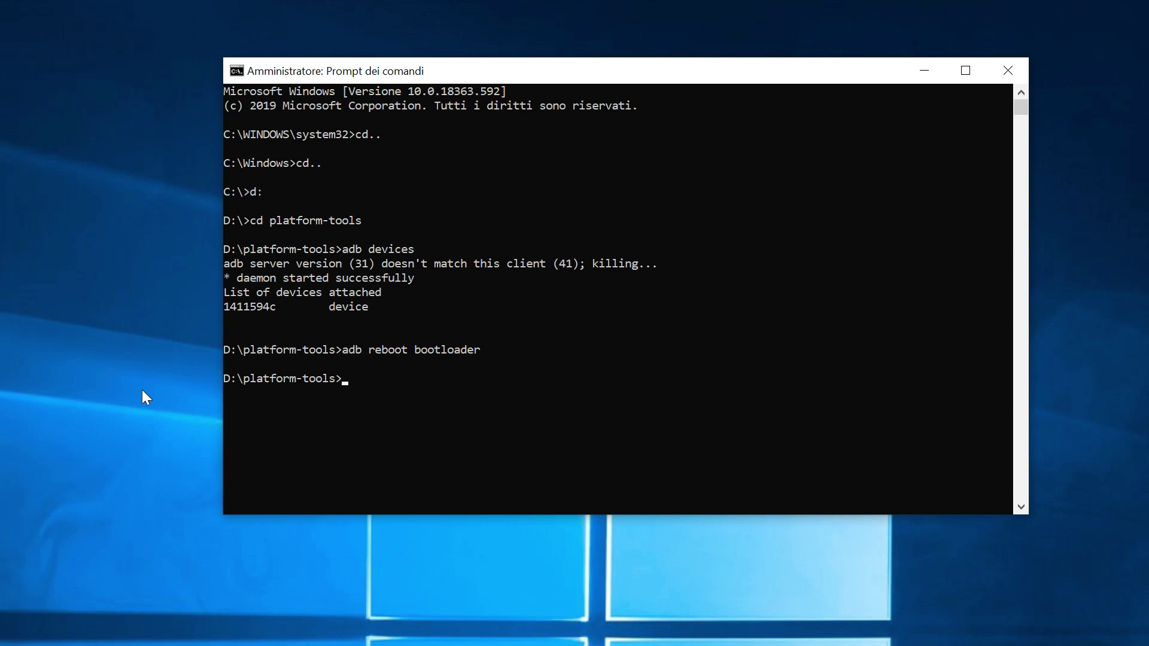
Step: Run fastboot flash recovery twrp.img to write TWRP to the recovery partition
{"action": "type", "text": "fastboot flash recovery"}
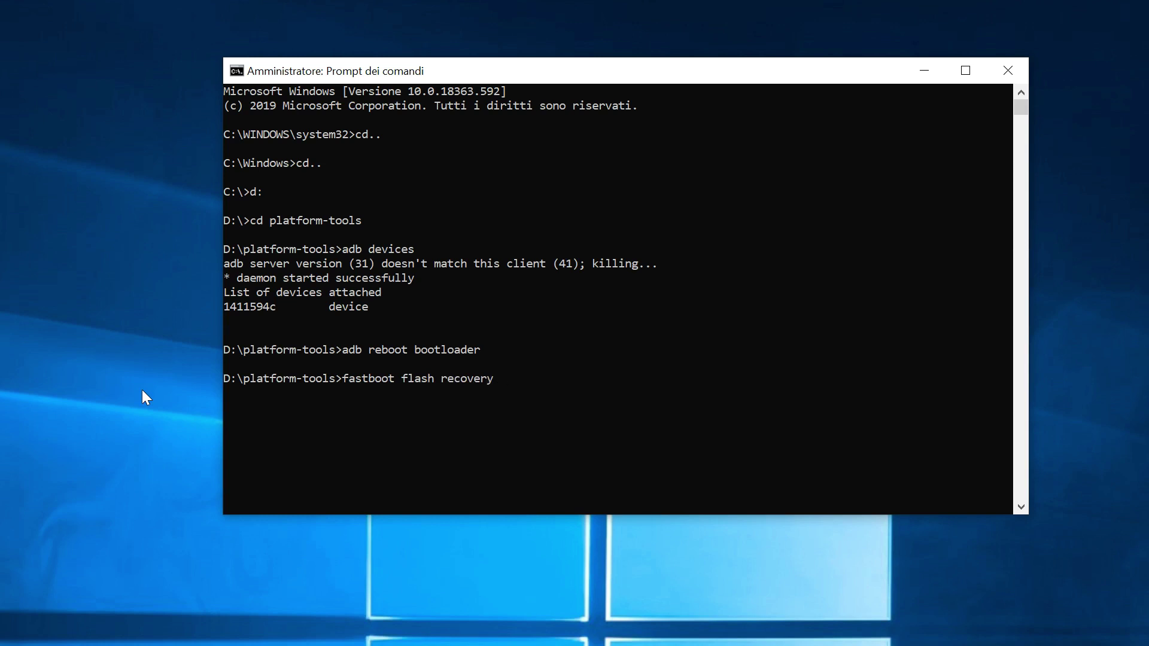
{"action": "type", "text": " twrp.img"}
{"action": "key", "text": "Return"}
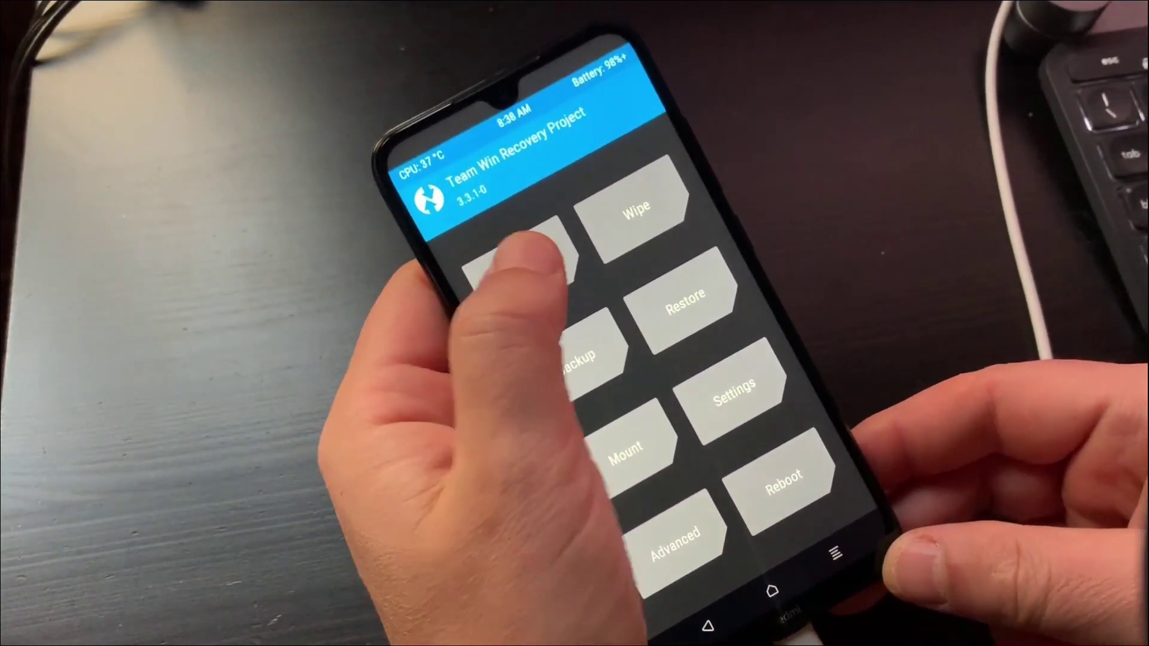
Step: Choose Install on the TWRP main menu to browse zips on internal storage
{"action": "left_click", "coordinate": [519, 254]}
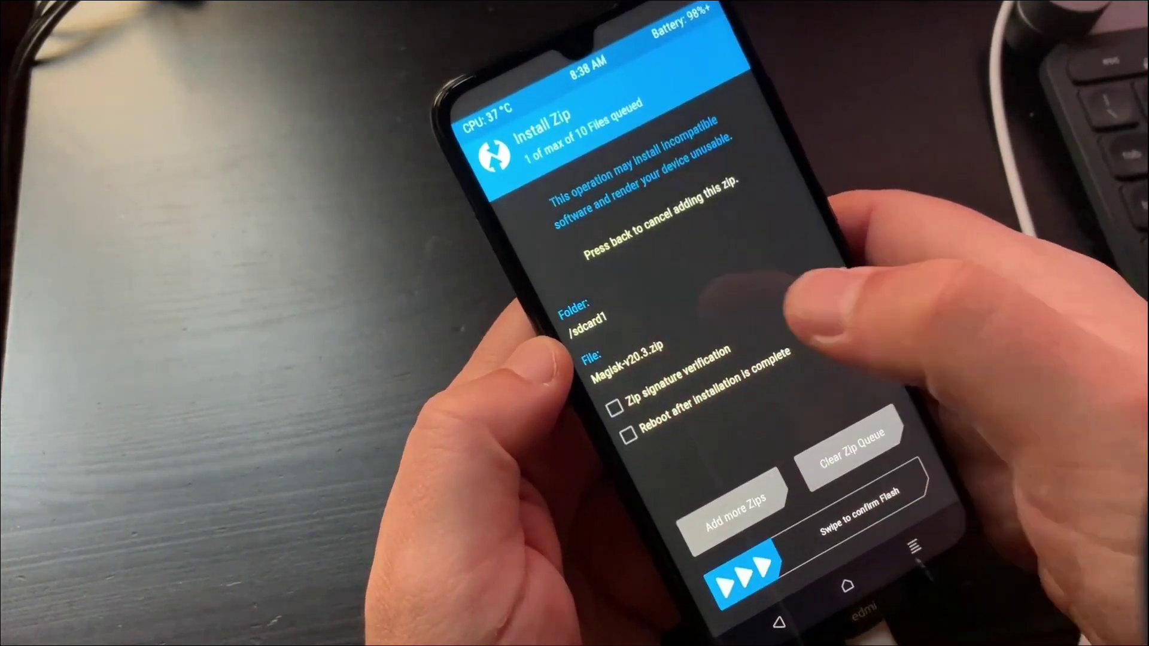
Step: Swipe to flash the queued Magisk-v20.3.zip, then go back after it succeeds
{"action": "left_click_drag", "start_coordinate": [738, 577], "coordinate": [903, 485]}
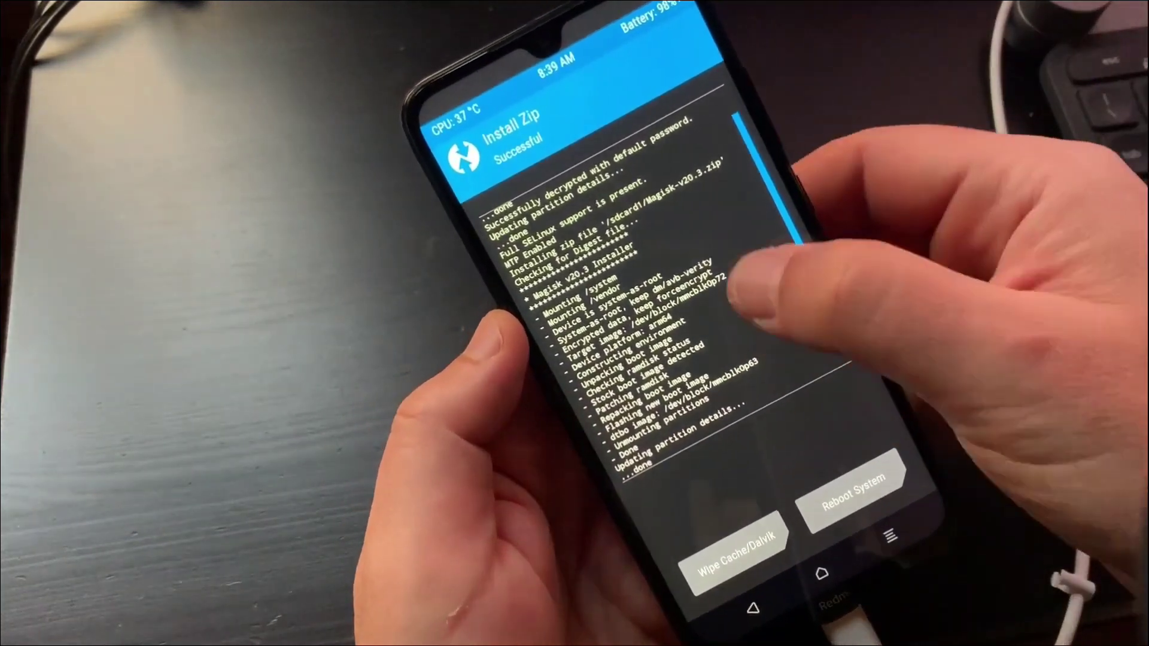
{"action": "left_click", "coordinate": [753, 615]}
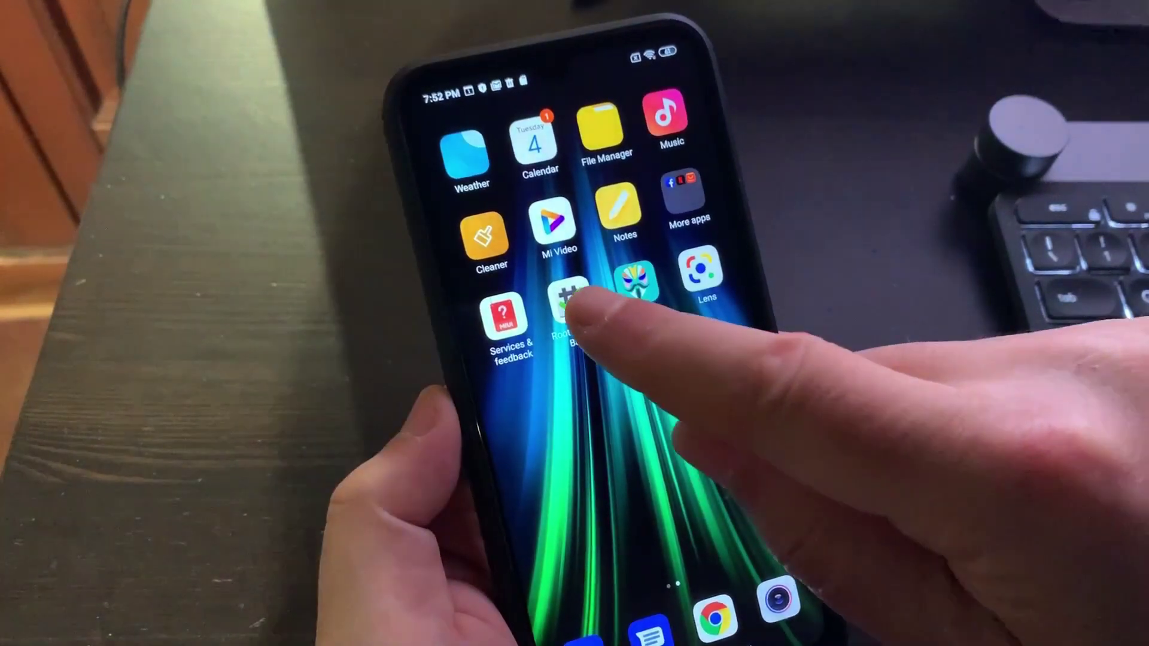
Step: Launch Root Checker Basic and run VERIFY ROOT to check the Redmi Note 8
{"action": "left_click", "coordinate": [566, 288]}
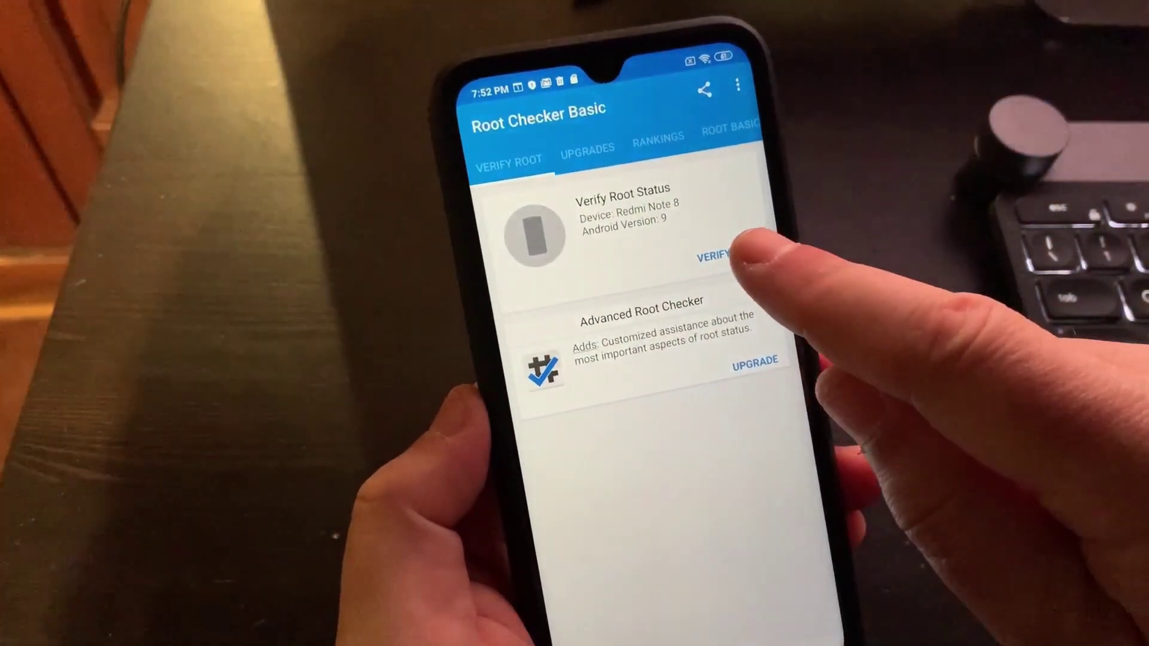
{"action": "left_click", "coordinate": [731, 252]}
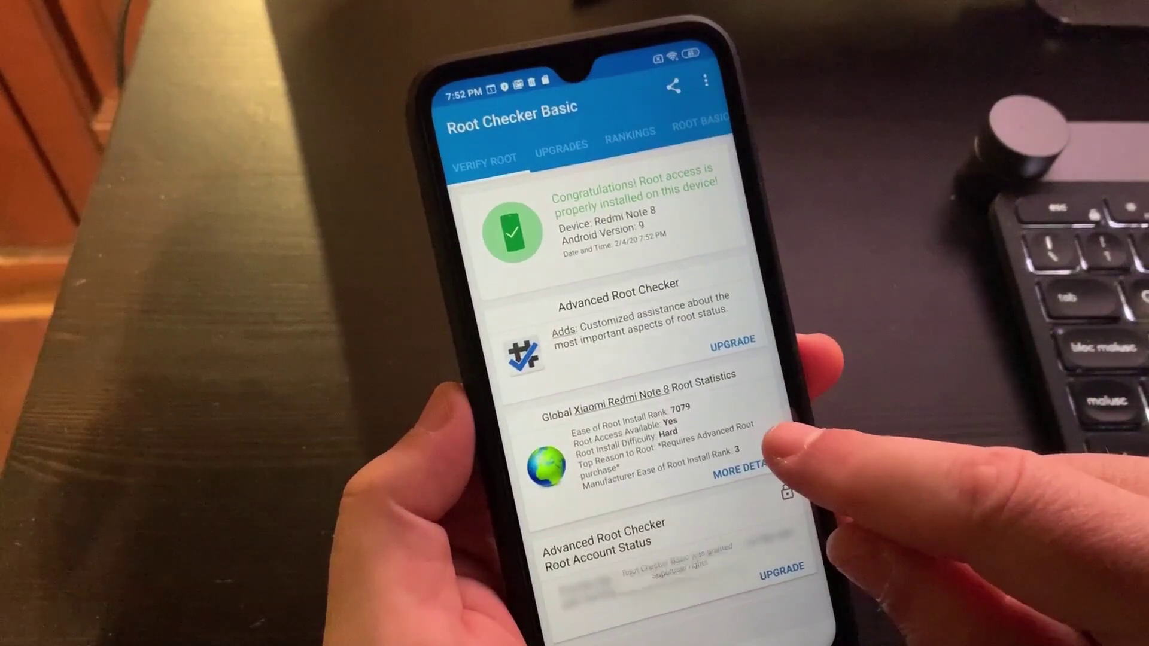